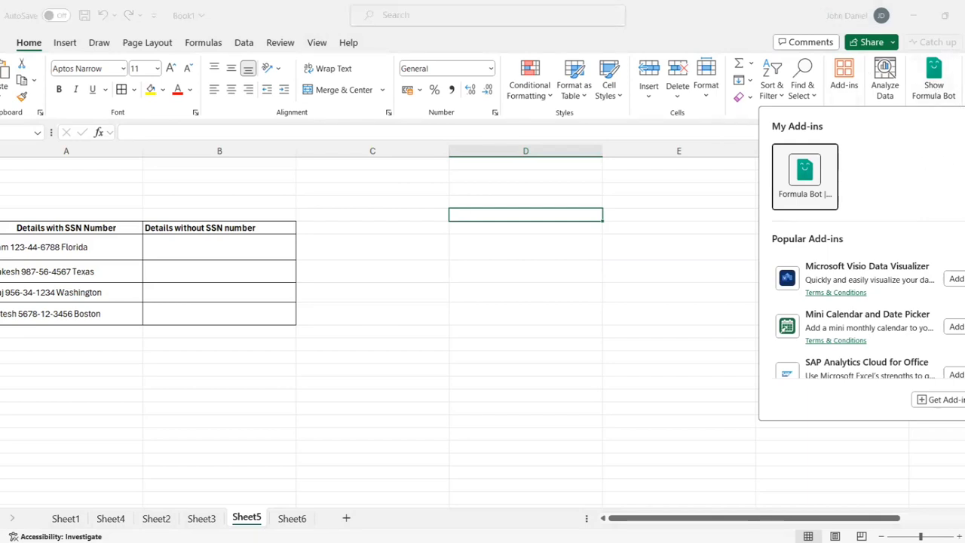
- Close the Add-ins pane so Sheet5's SSN details table is fully visible
{"action": "left_click", "coordinate": [939, 88]}
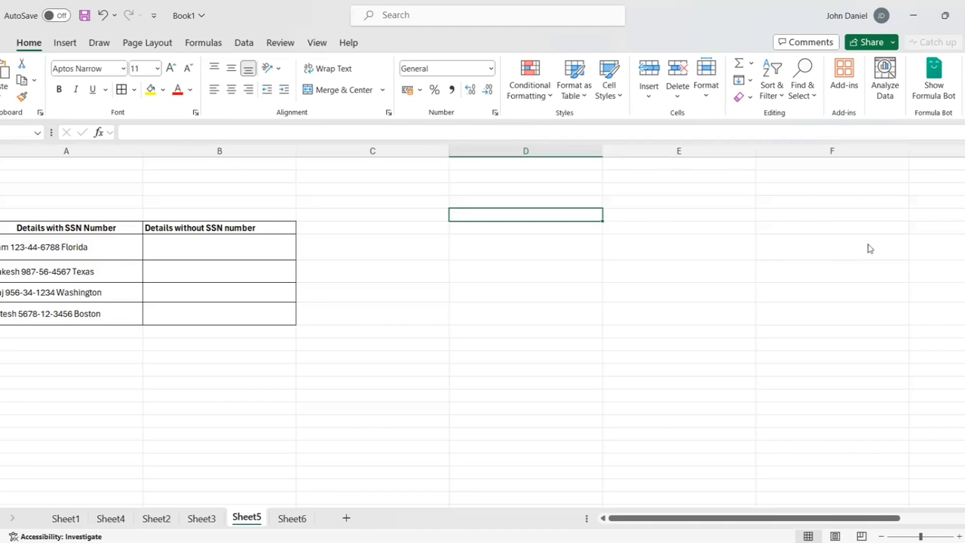
- Leave the formulabot.com home page for the already-open, logged-in Formula Bot dashboard
{"action": "key", "text": "alt+F11"}
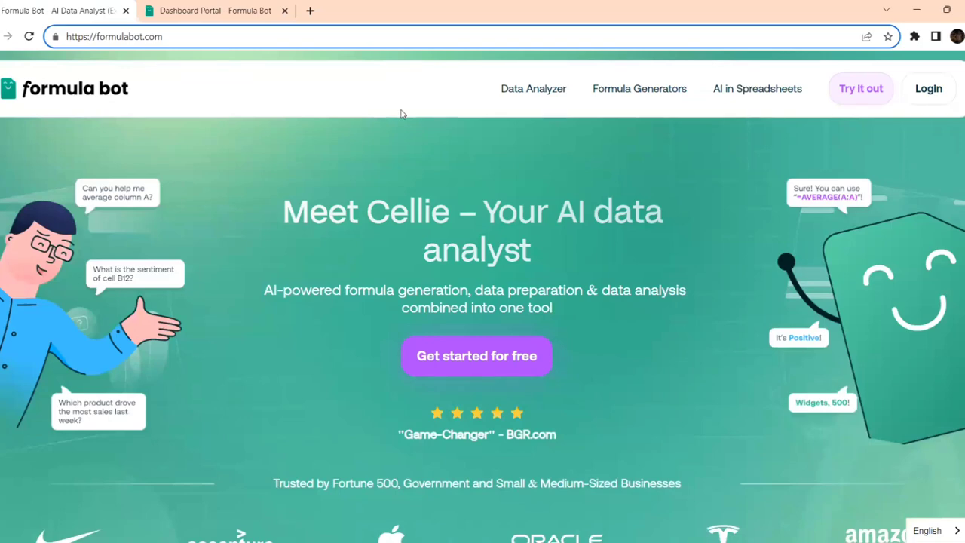
{"action": "scroll", "coordinate": [268, 239], "scroll_direction": "down", "scroll_amount": 3}
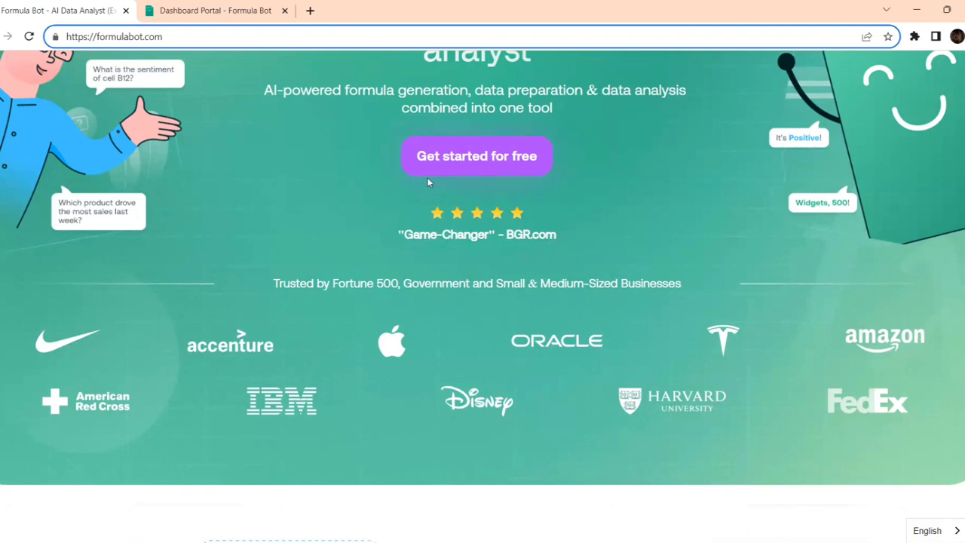
{"action": "scroll", "coordinate": [427, 181], "scroll_direction": "up", "scroll_amount": 1}
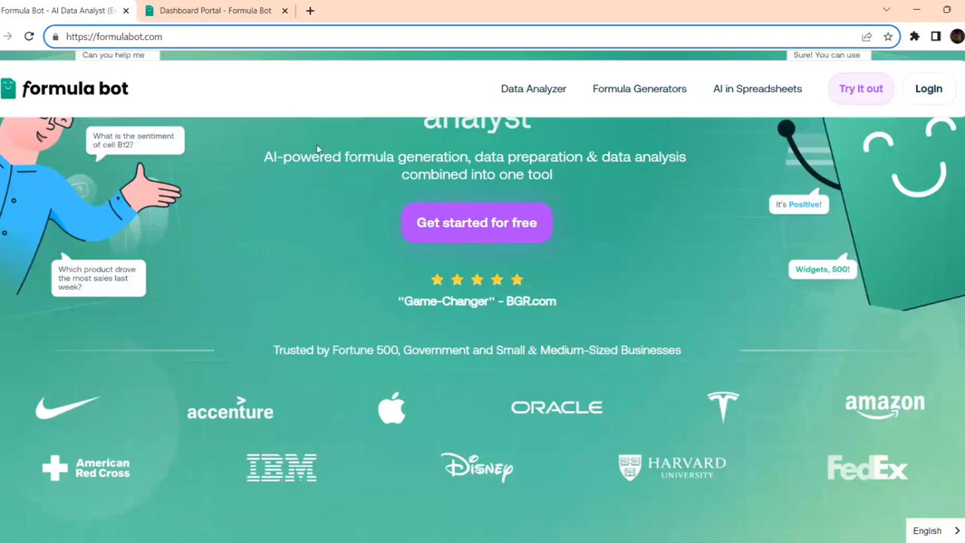
{"action": "key", "text": "ctrl+Tab"}
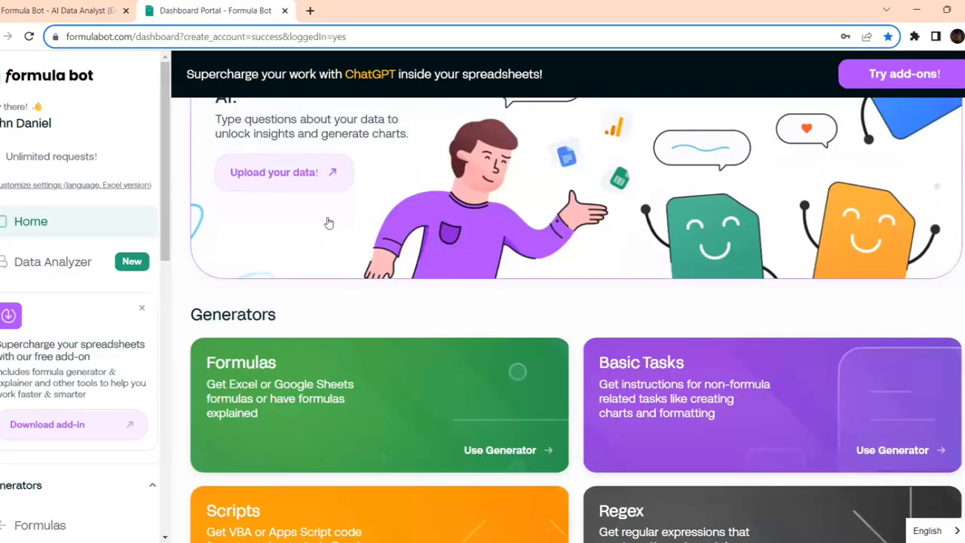
- Open Formula Bot's Formulas generator form, then return to the Excel workbook
{"action": "scroll", "coordinate": [328, 223], "scroll_direction": "up", "scroll_amount": 1}
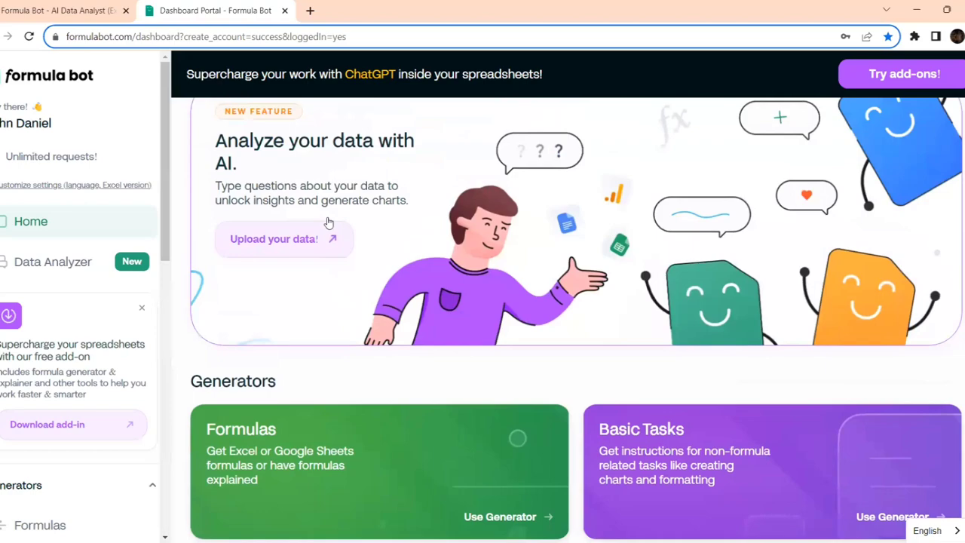
{"action": "scroll", "coordinate": [328, 223], "scroll_direction": "down", "scroll_amount": 3}
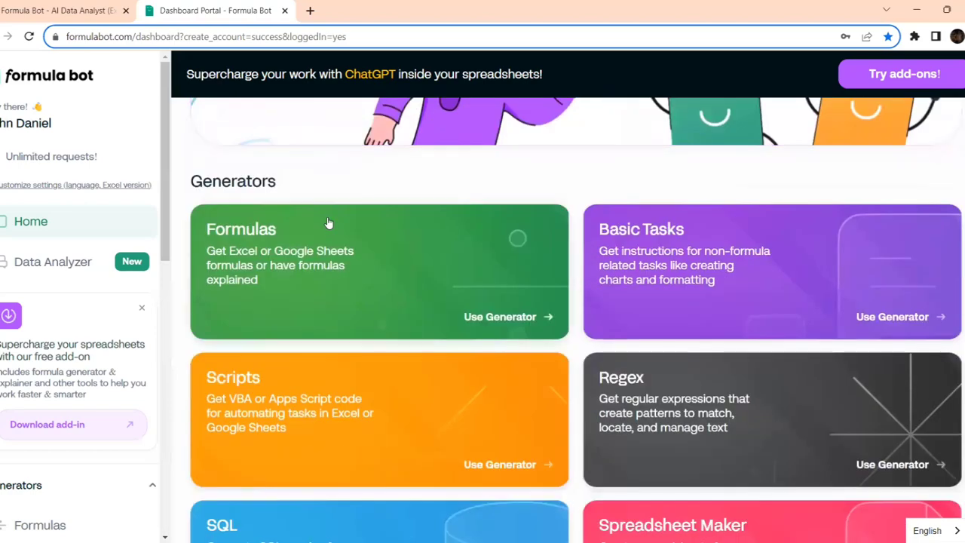
{"action": "scroll", "coordinate": [329, 223], "scroll_direction": "up", "scroll_amount": 7}
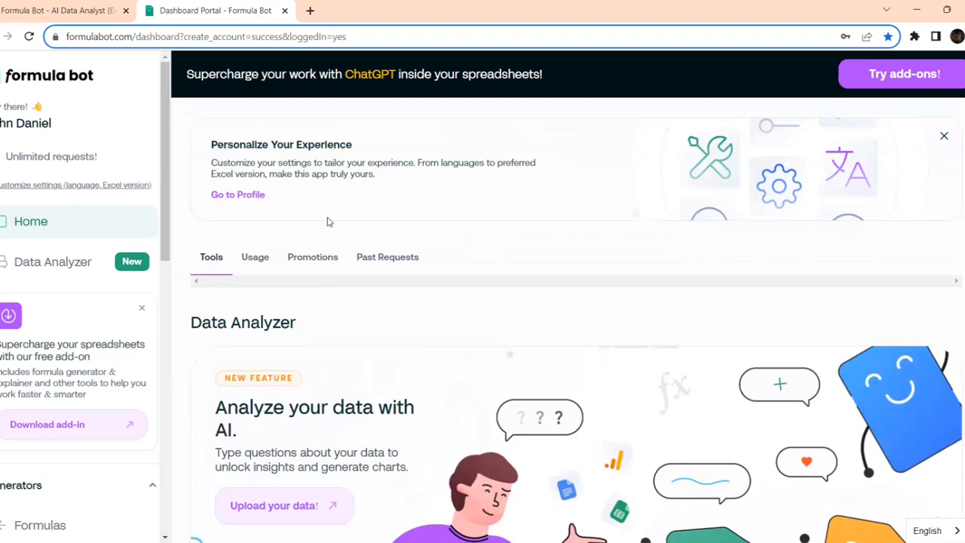
{"action": "scroll", "coordinate": [329, 223], "scroll_direction": "down", "scroll_amount": 3}
{"action": "scroll", "coordinate": [328, 224], "scroll_direction": "down", "scroll_amount": 4}
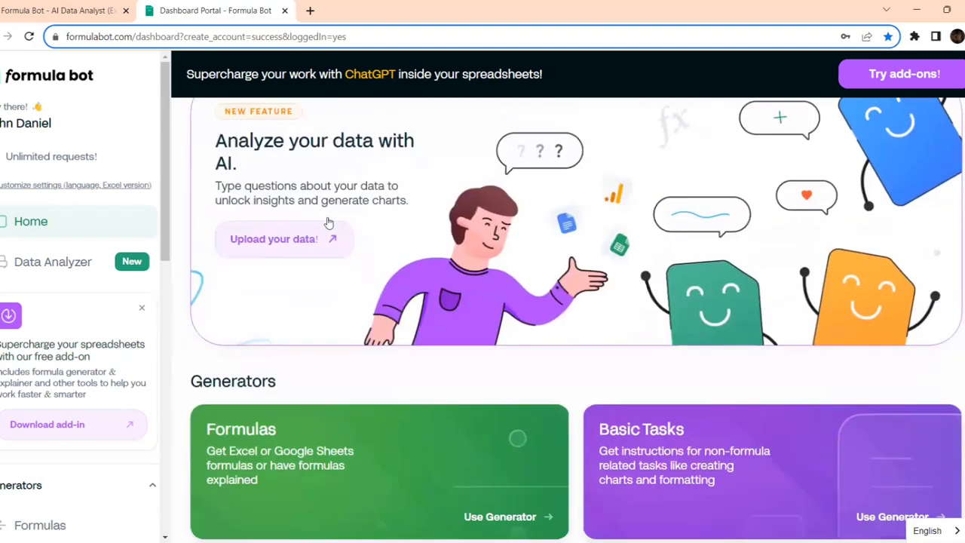
{"action": "scroll", "coordinate": [287, 332], "scroll_direction": "down", "scroll_amount": 2}
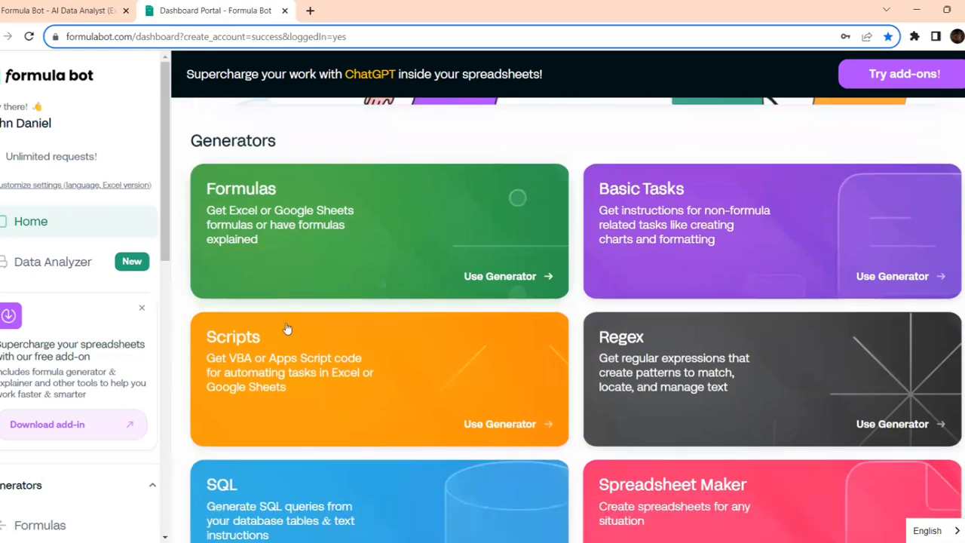
{"action": "scroll", "coordinate": [287, 369], "scroll_direction": "down", "scroll_amount": 1}
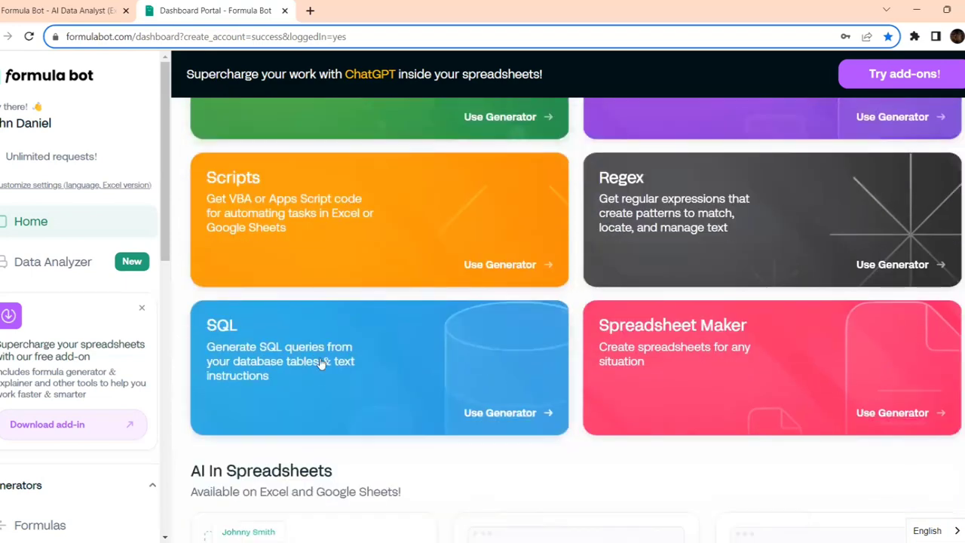
{"action": "scroll", "coordinate": [320, 363], "scroll_direction": "down", "scroll_amount": 3}
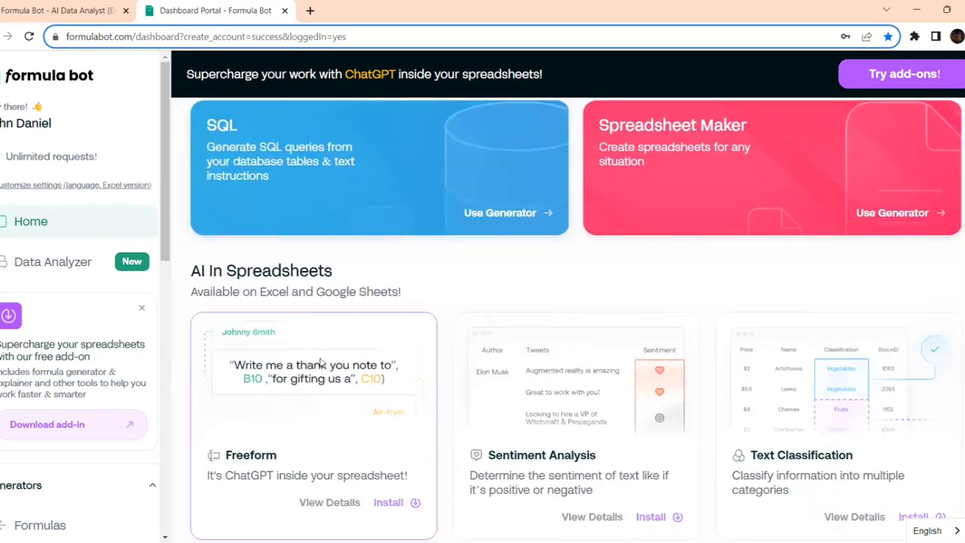
{"action": "scroll", "coordinate": [319, 362], "scroll_direction": "up", "scroll_amount": 8}
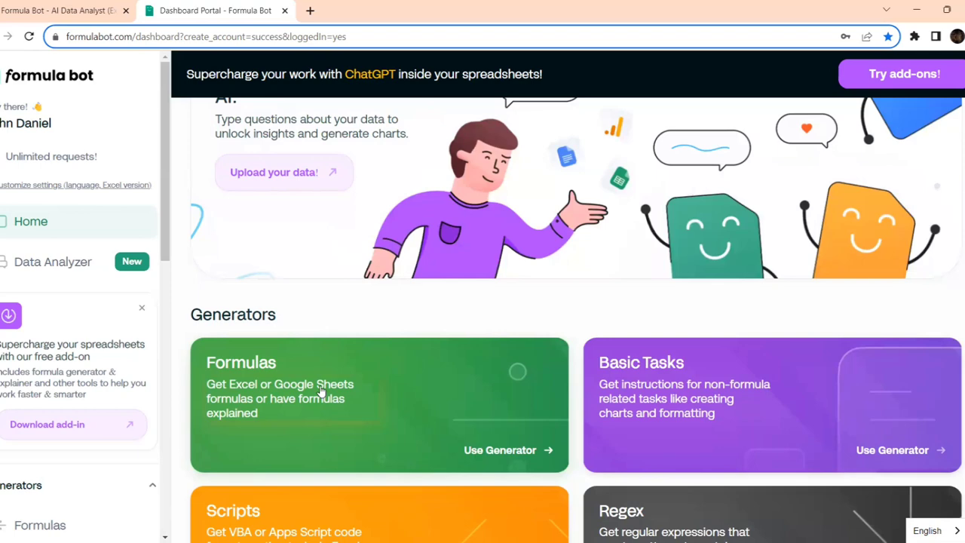
{"action": "left_click", "coordinate": [321, 392]}
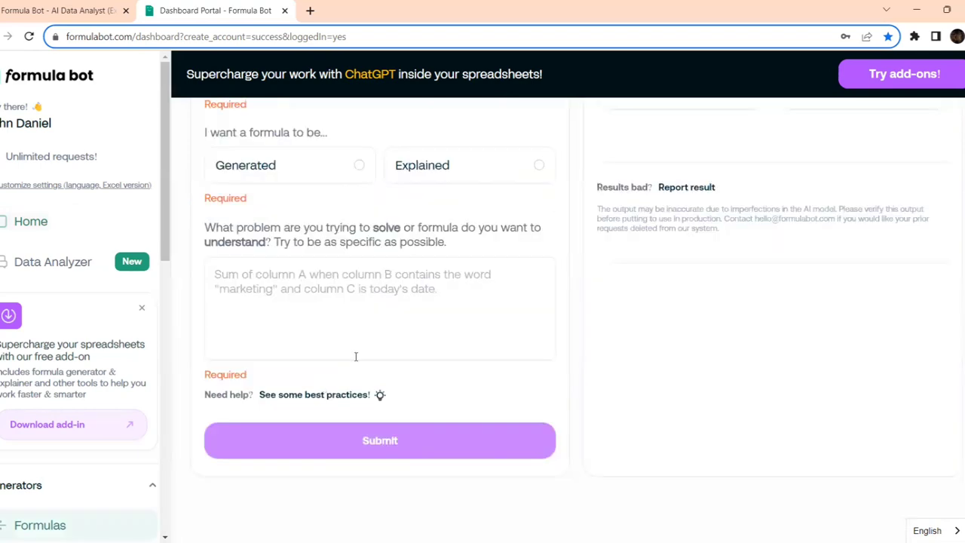
{"action": "scroll", "coordinate": [361, 383], "scroll_direction": "up", "scroll_amount": 5}
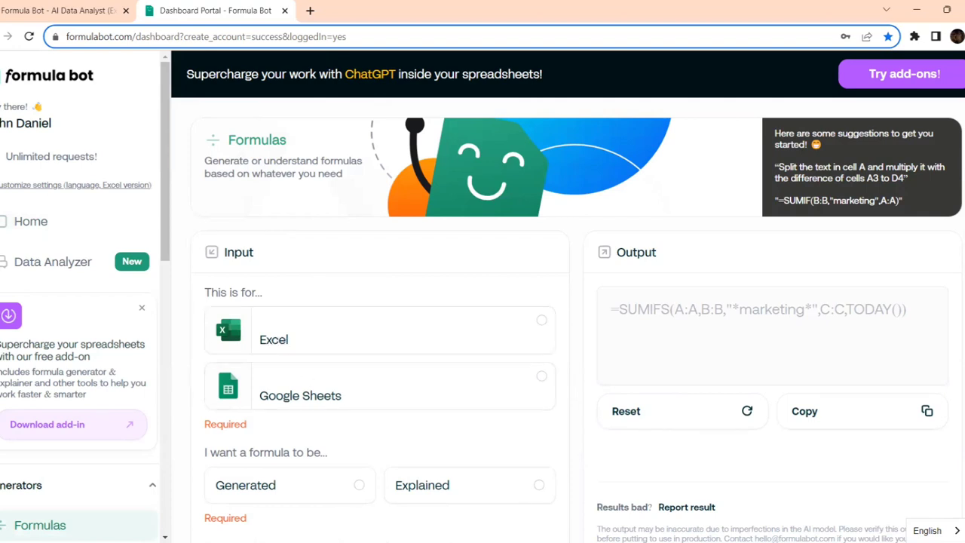
{"action": "key", "text": "alt+Tab"}
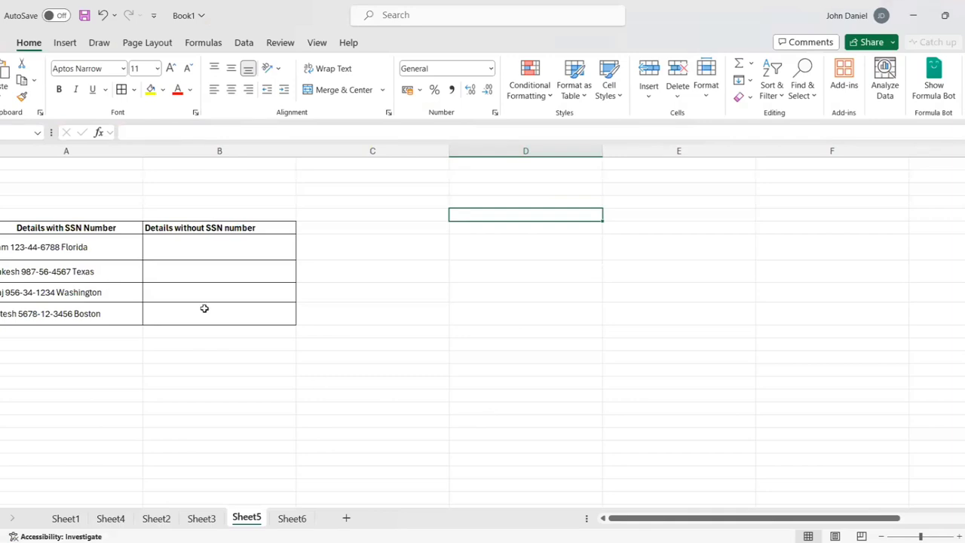
{"action": "left_click", "coordinate": [69, 255]}
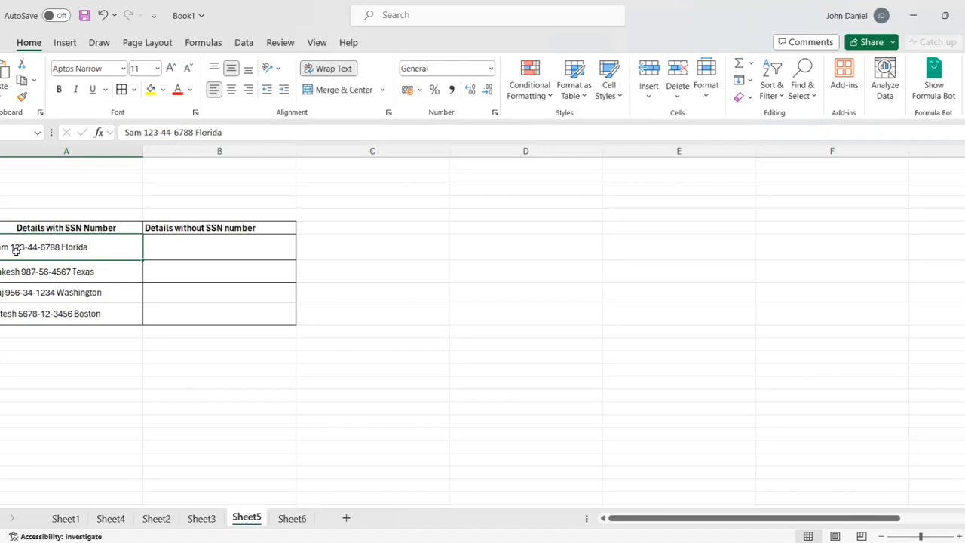
{"action": "double_click", "coordinate": [94, 246]}
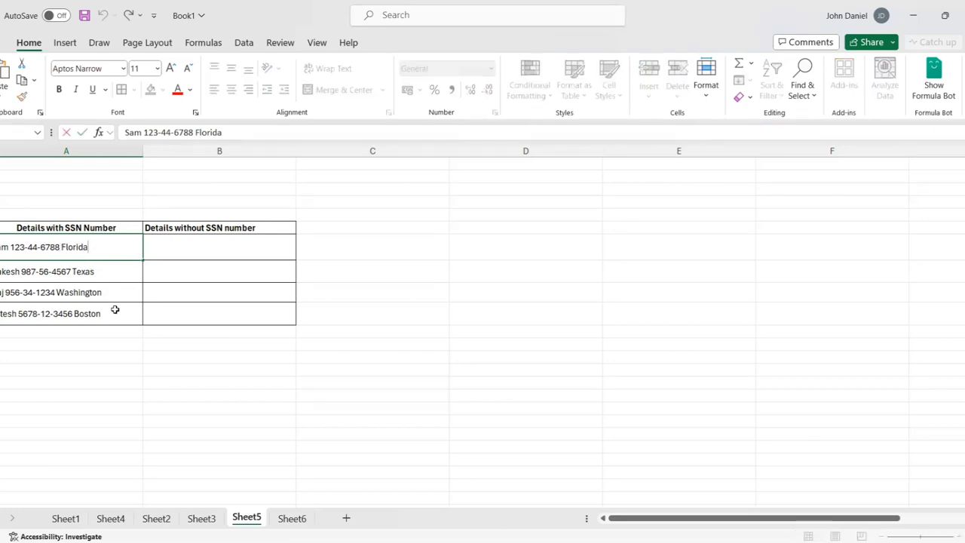
{"action": "left_click", "coordinate": [27, 275]}
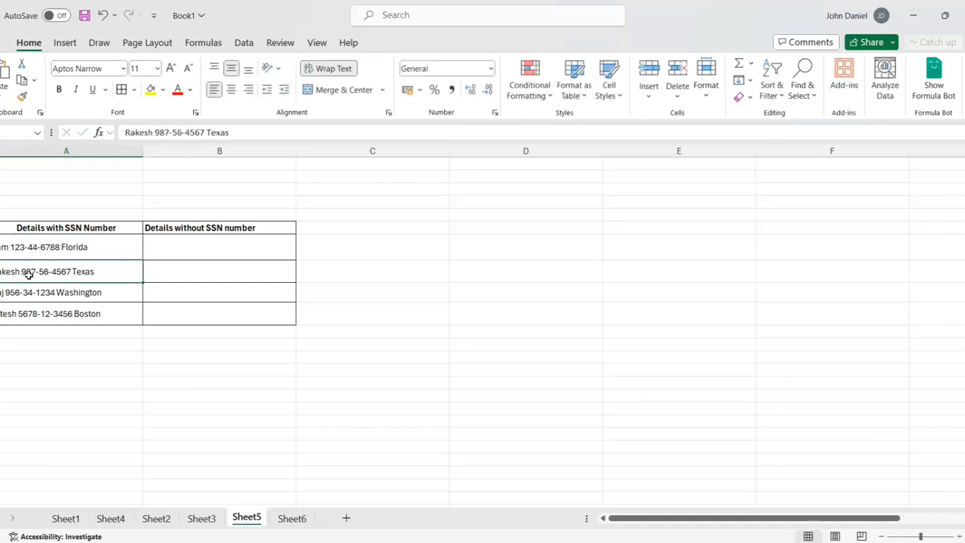
{"action": "left_click", "coordinate": [25, 313]}
{"action": "left_click", "coordinate": [7, 249]}
{"action": "left_click", "coordinate": [10, 273]}
{"action": "left_click", "coordinate": [13, 292]}
{"action": "left_click", "coordinate": [13, 318]}
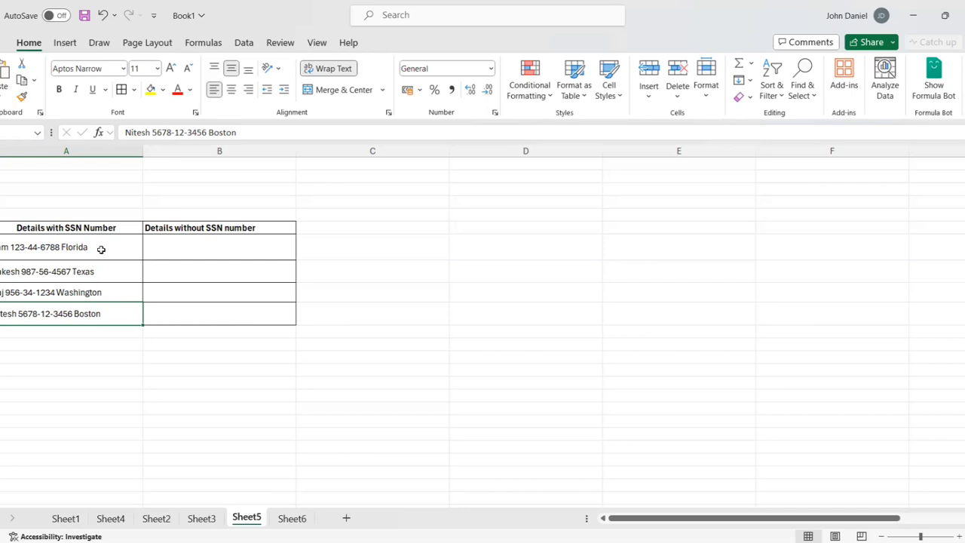
{"action": "left_click", "coordinate": [215, 249]}
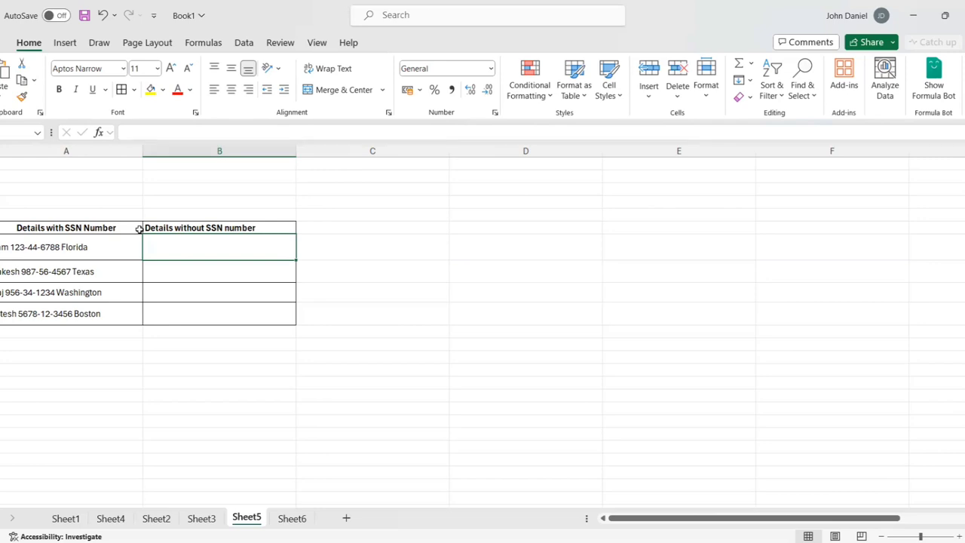
- Choose Excel and Generated in Formula Bot, and begin the description with 'I have an excel'
{"action": "key", "text": "alt+Tab"}
{"action": "left_click", "coordinate": [324, 335]}
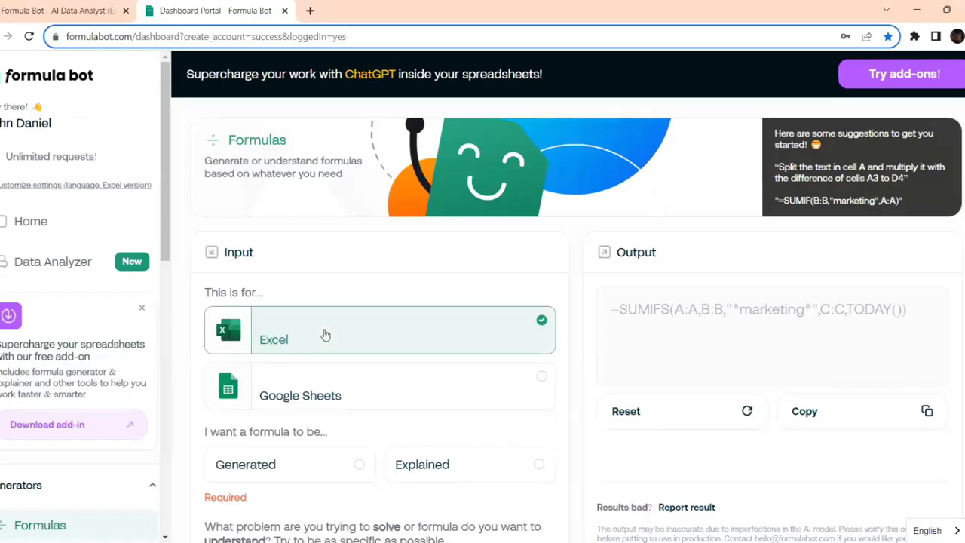
{"action": "scroll", "coordinate": [324, 335], "scroll_direction": "down", "scroll_amount": 2}
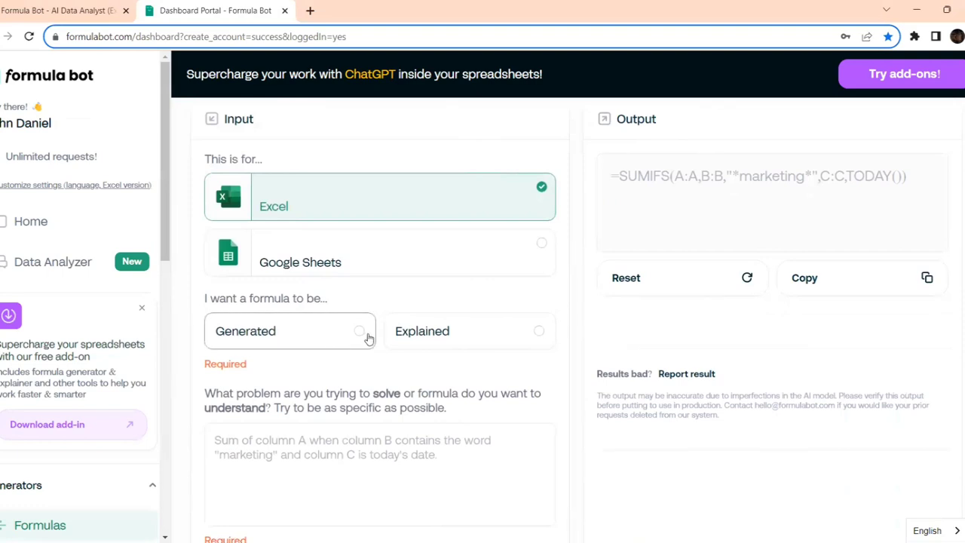
{"action": "left_click", "coordinate": [359, 339]}
{"action": "scroll", "coordinate": [360, 339], "scroll_direction": "down", "scroll_amount": 1}
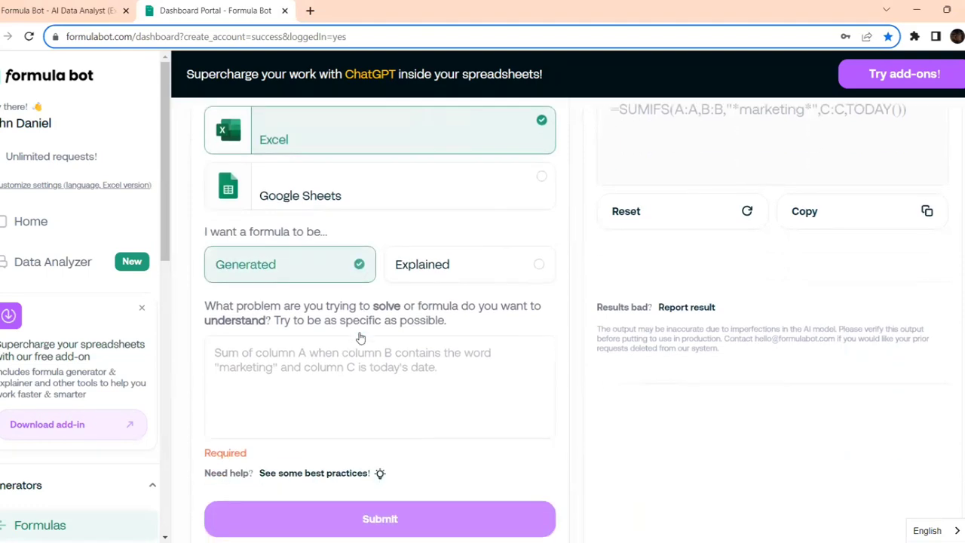
{"action": "left_click", "coordinate": [314, 363]}
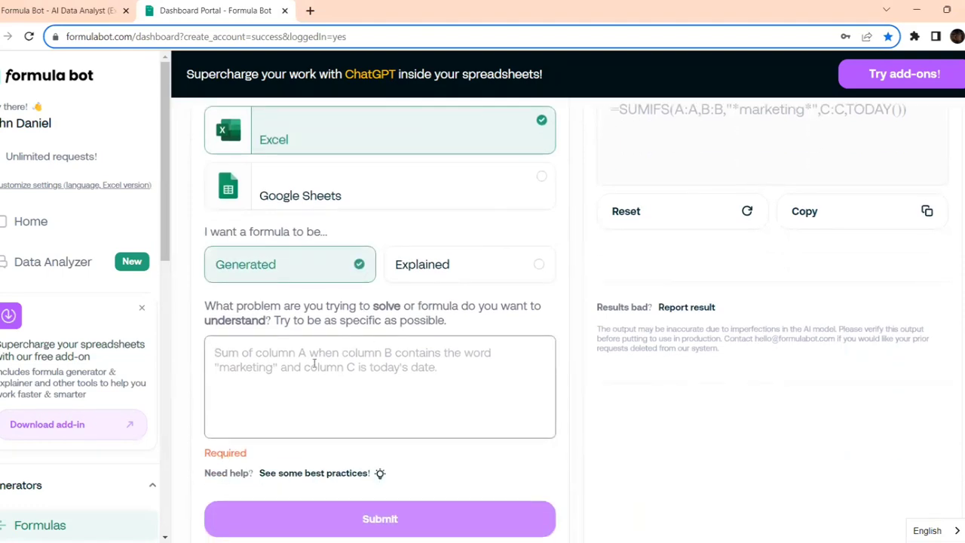
{"action": "type", "text": "I have an "}
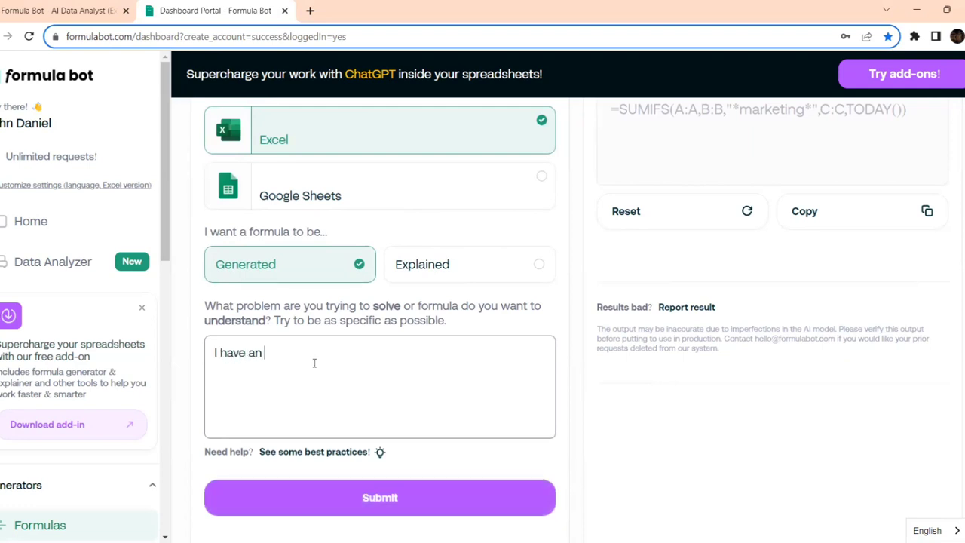
{"action": "type", "text": "excel"}
{"action": "key", "text": "alt+Tab"}
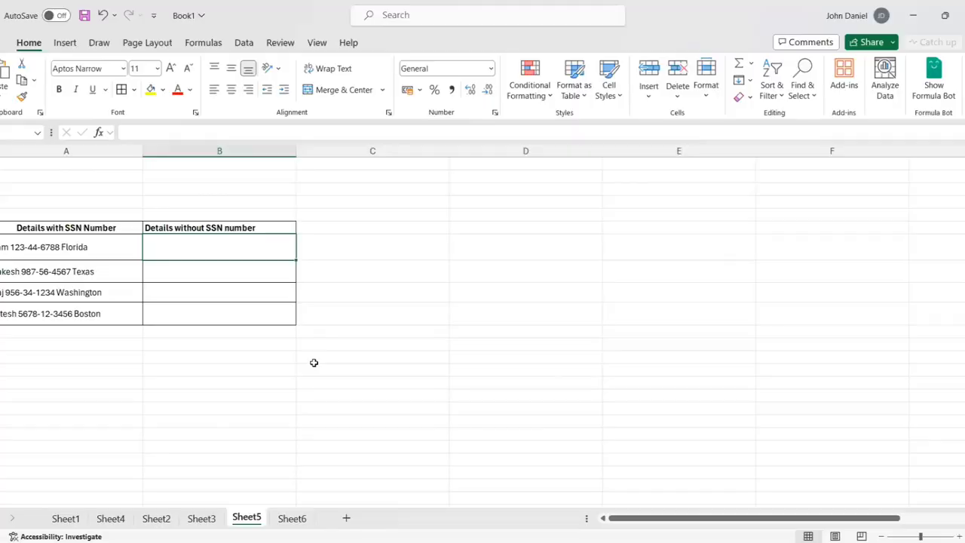
{"action": "key", "text": "alt+Tab"}
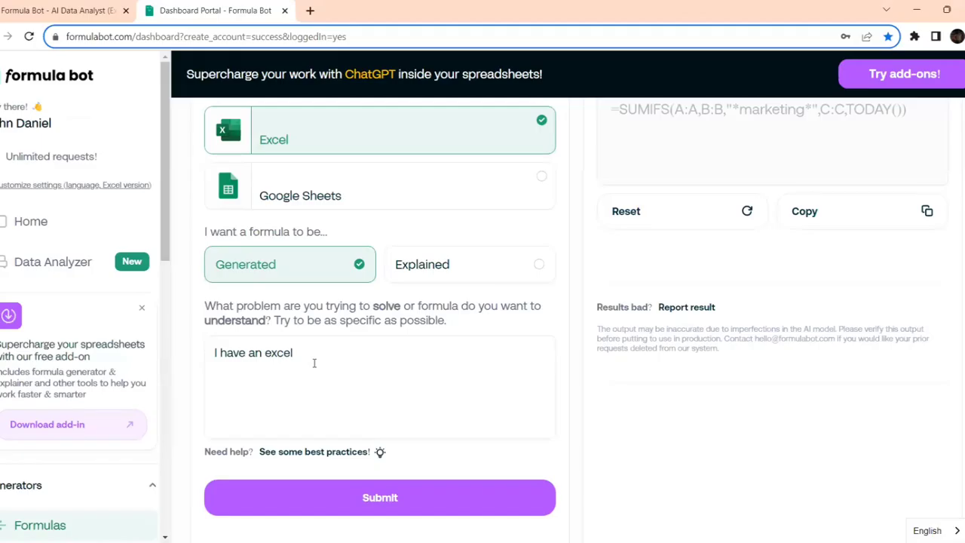
- Add that column A values run from A7 to A10, verifying those rows in Excel
{"action": "left_click", "coordinate": [328, 345]}
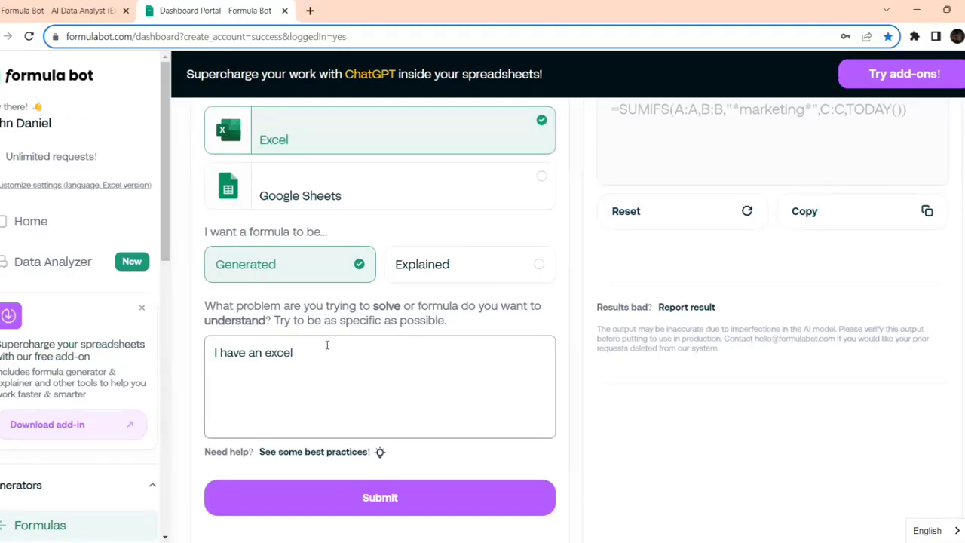
{"action": "type", "text": "colum"}
{"action": "key", "text": "BackSpace"}
{"action": "key", "text": "BackSpace"}
{"action": "key", "text": "BackSpace"}
{"action": "key", "text": "BackSpace"}
{"action": "key", "text": "BackSpace"}
{"action": "type", "text": "with column A values from"}
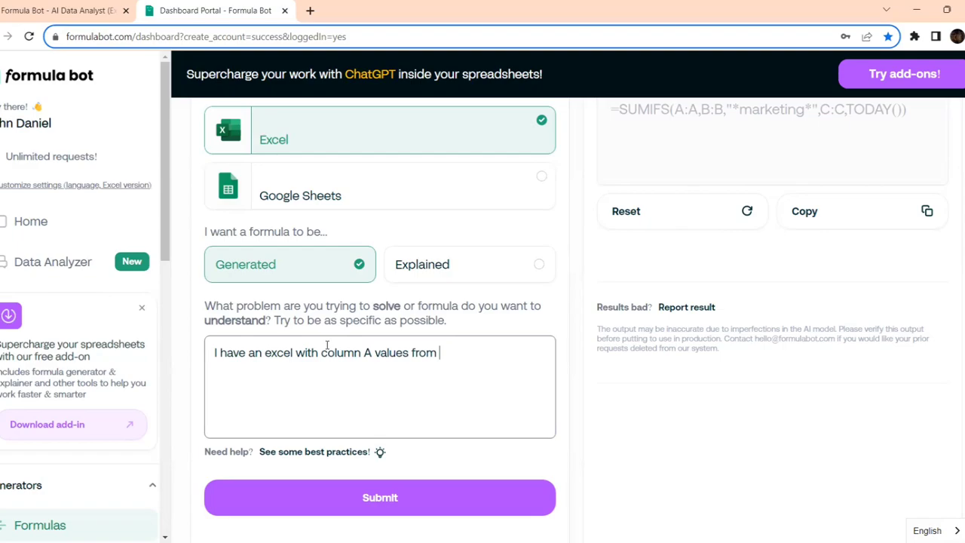
{"action": "key", "text": "alt+Tab"}
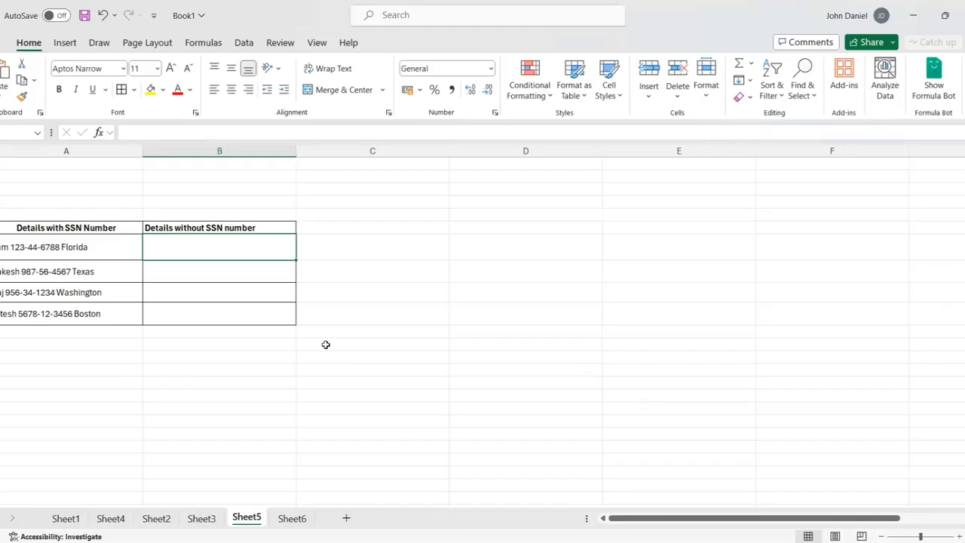
{"action": "key", "text": "alt+Tab"}
{"action": "type", "text": "A7 to "}
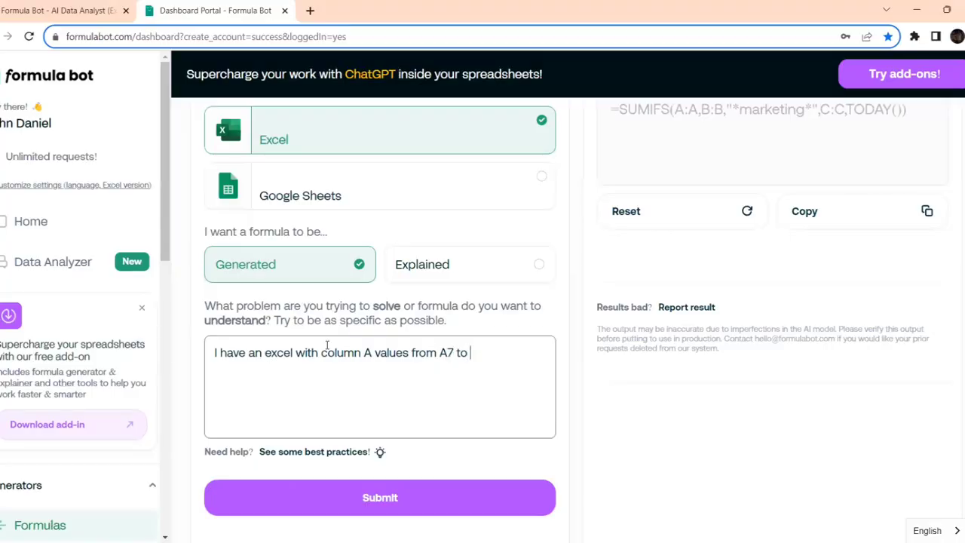
{"action": "type", "text": "A10"}
{"action": "key", "text": "alt+Tab"}
{"action": "left_click", "coordinate": [3, 255]}
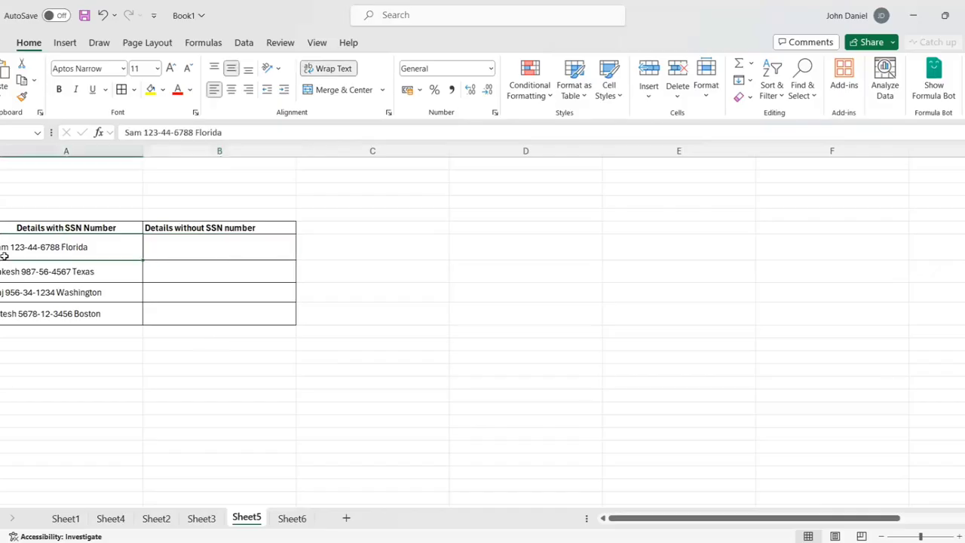
{"action": "left_click", "coordinate": [68, 318]}
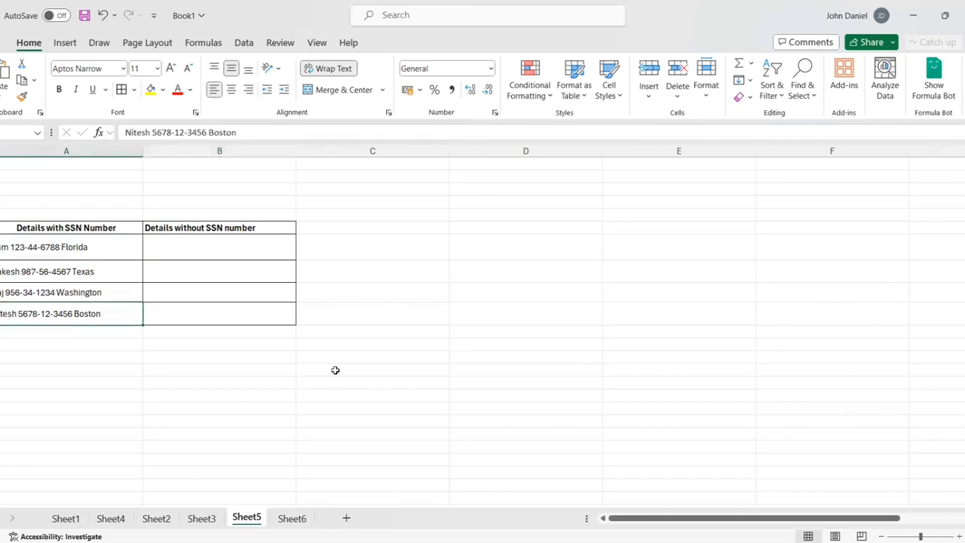
{"action": "key", "text": "alt+Tab"}
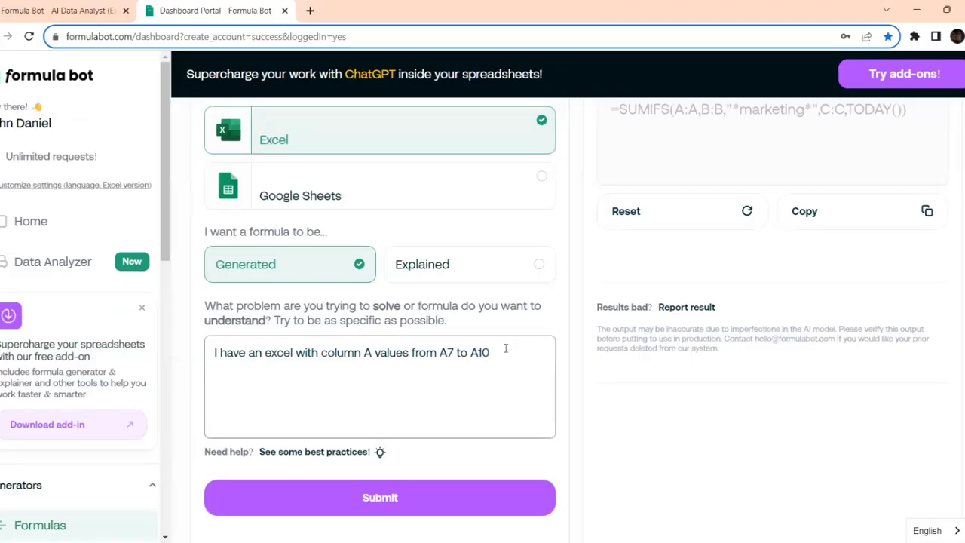
- Explain that column A holds first, second and third names separated by spaces
{"action": "type", "text": ". Column A has first name "}
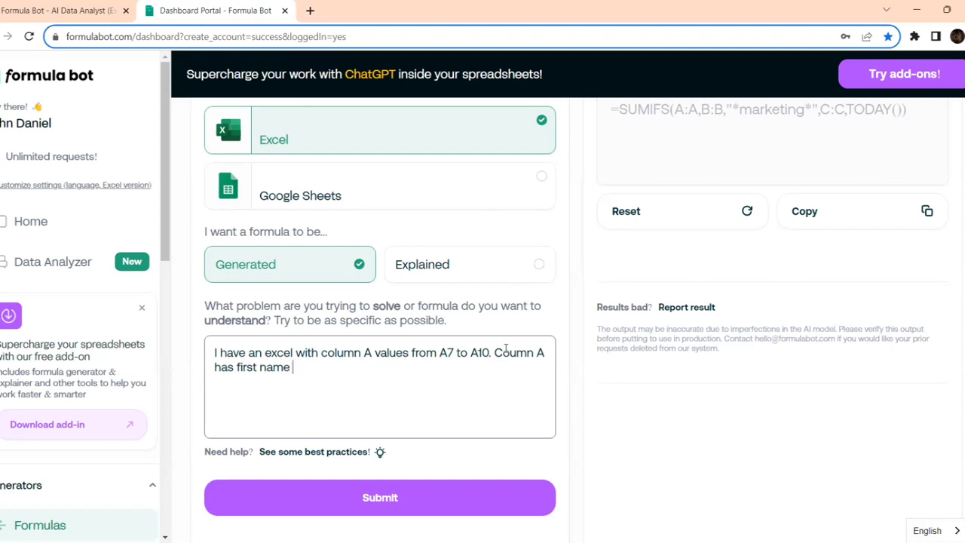
{"action": "type", "text": ", second name"}
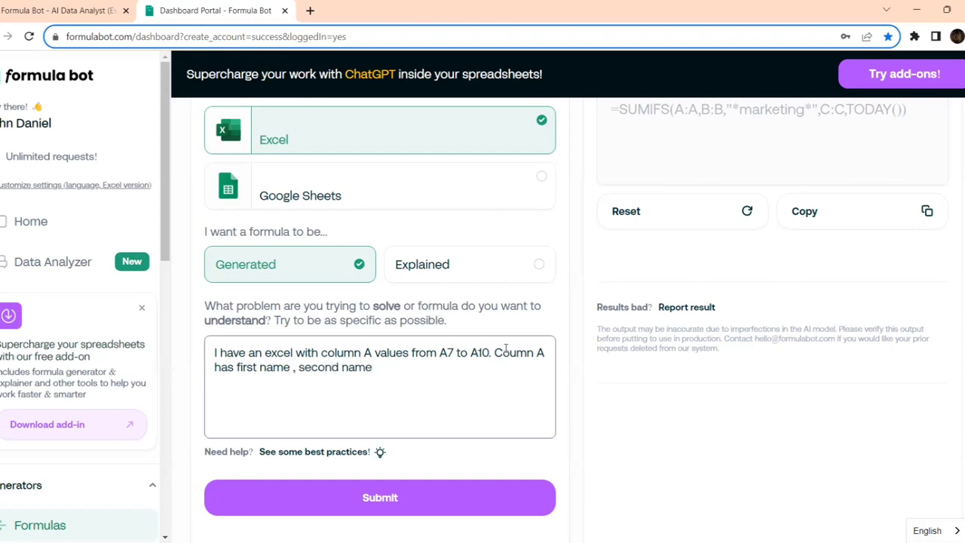
{"action": "type", "text": ", third name separ"}
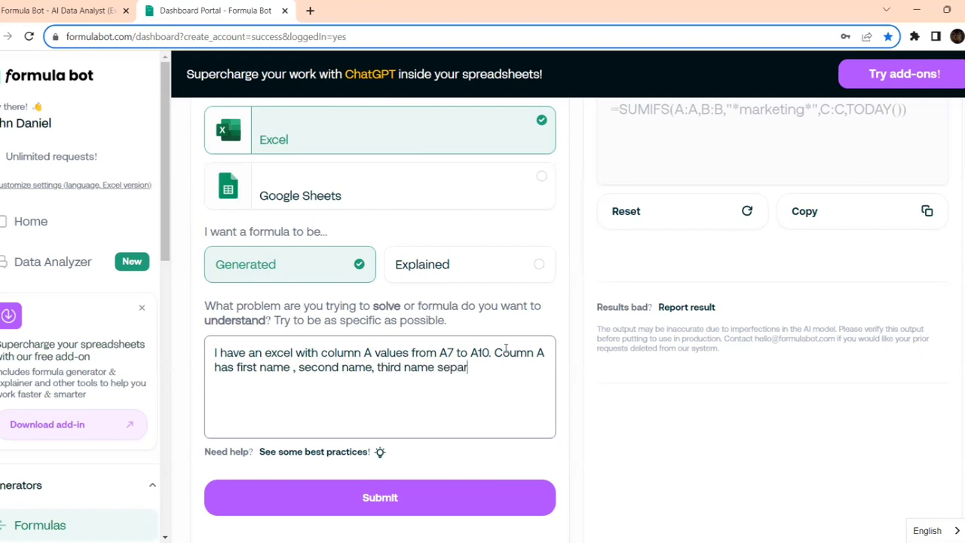
{"action": "type", "text": "ated by speca"}
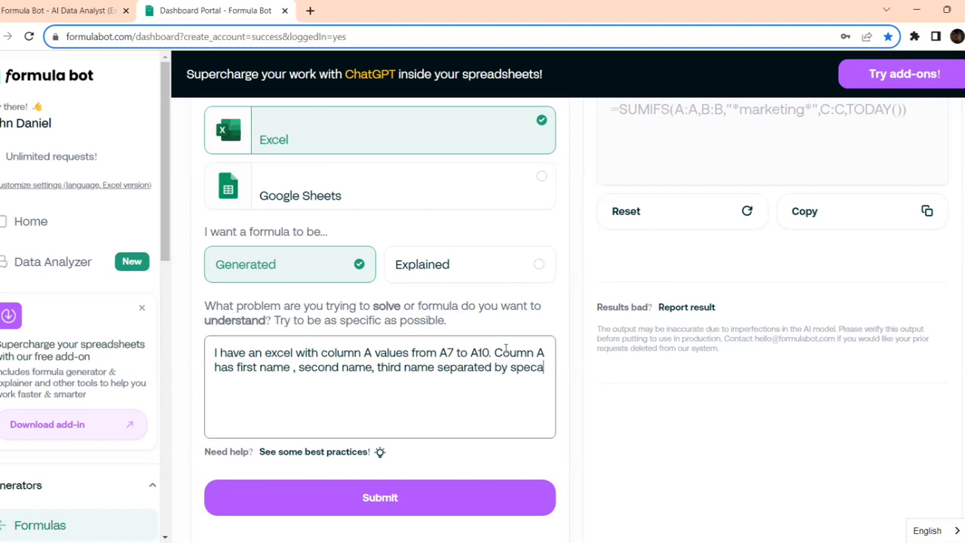
{"action": "key", "text": "BackSpace"}
{"action": "key", "text": "BackSpace"}
{"action": "key", "text": "BackSpace"}
{"action": "type", "text": "aces."}
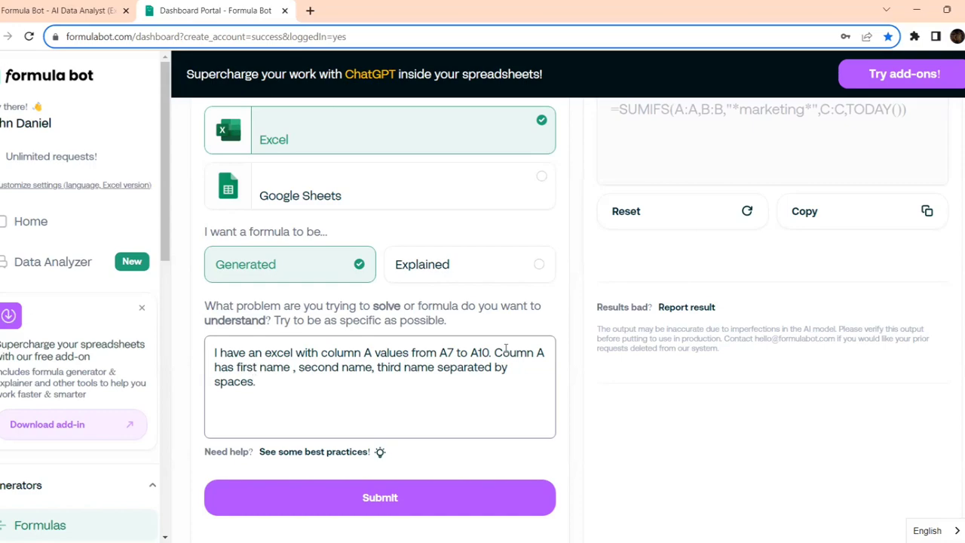
{"action": "key", "text": "alt+Tab"}
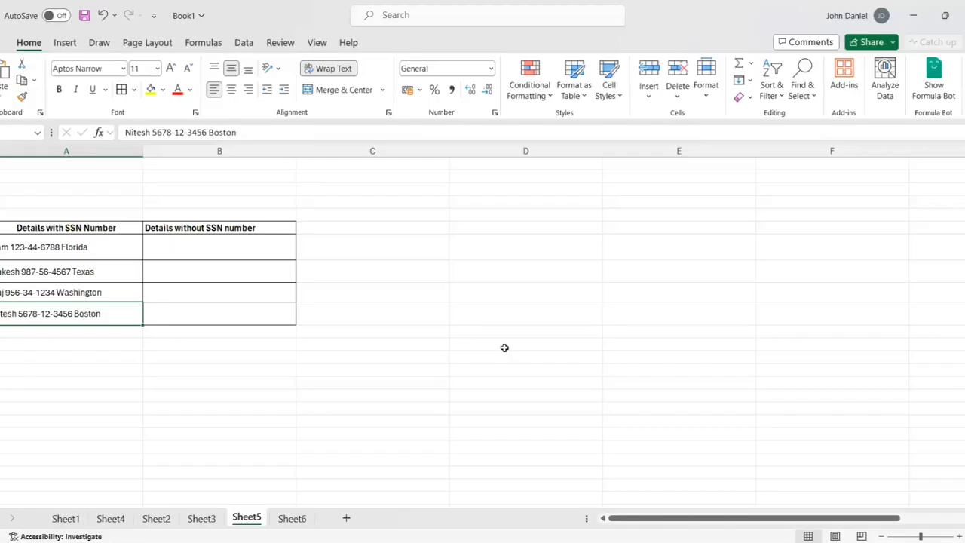
{"action": "key", "text": "alt+Tab"}
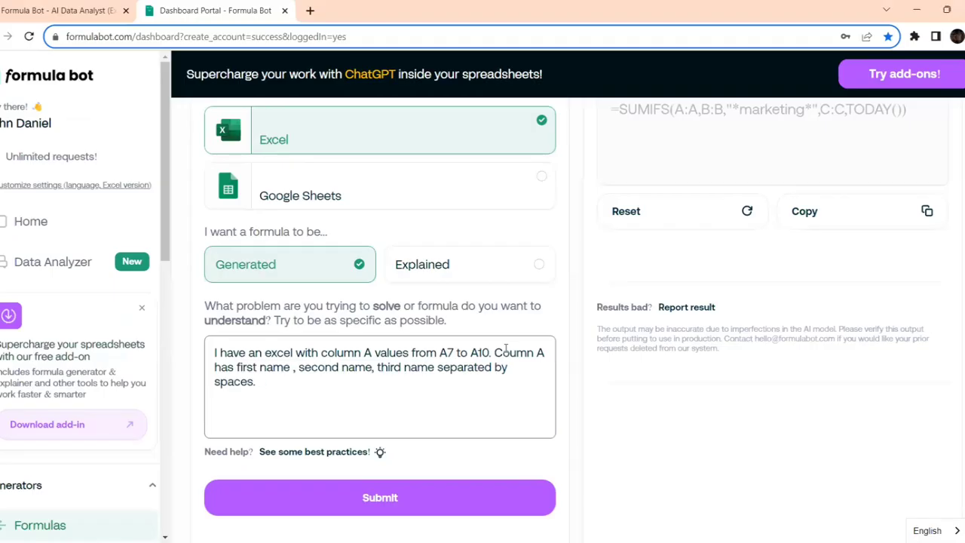
- Ask for a formula selecting only first name and last name into column B
{"action": "type", "text": "Generate a for"}
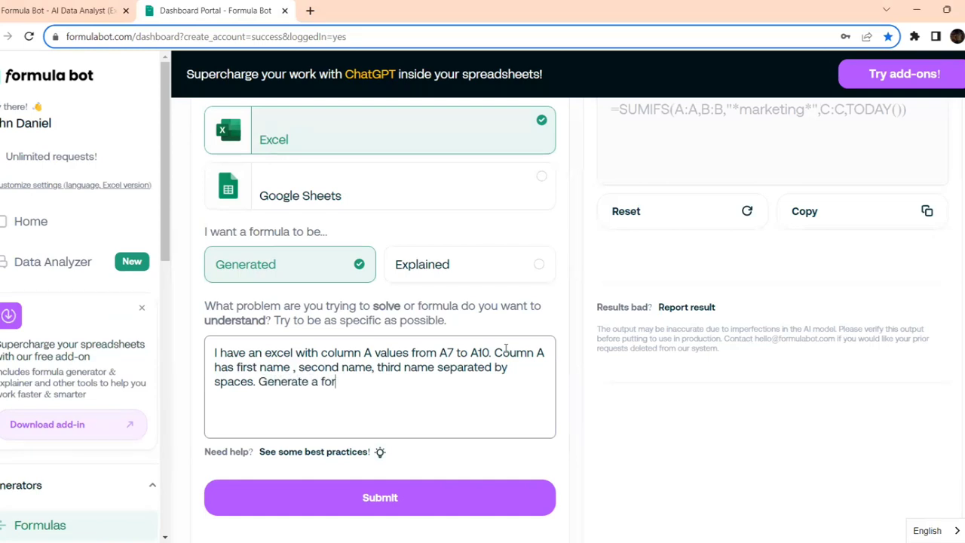
{"action": "type", "text": "mula to select only firts"}
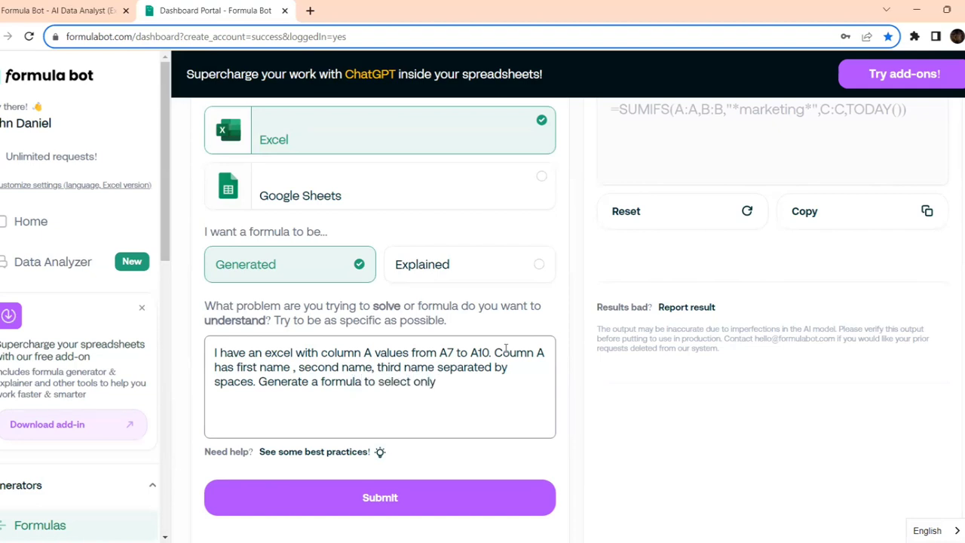
{"action": "key", "text": "BackSpace"}
{"action": "key", "text": "BackSpace"}
{"action": "type", "text": "sta"}
{"action": "key", "text": "BackSpace"}
{"action": "type", "text": "name and last "}
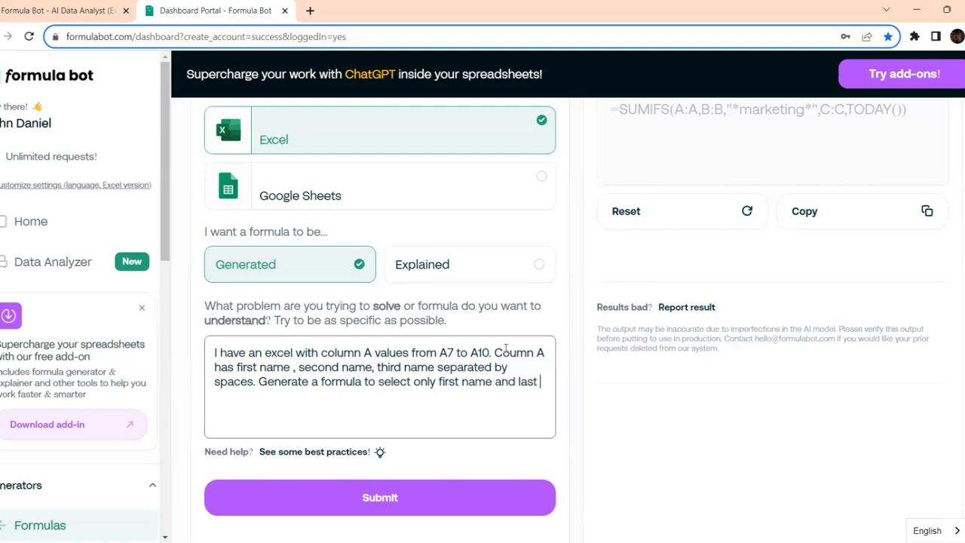
{"action": "type", "text": "name and insert into"}
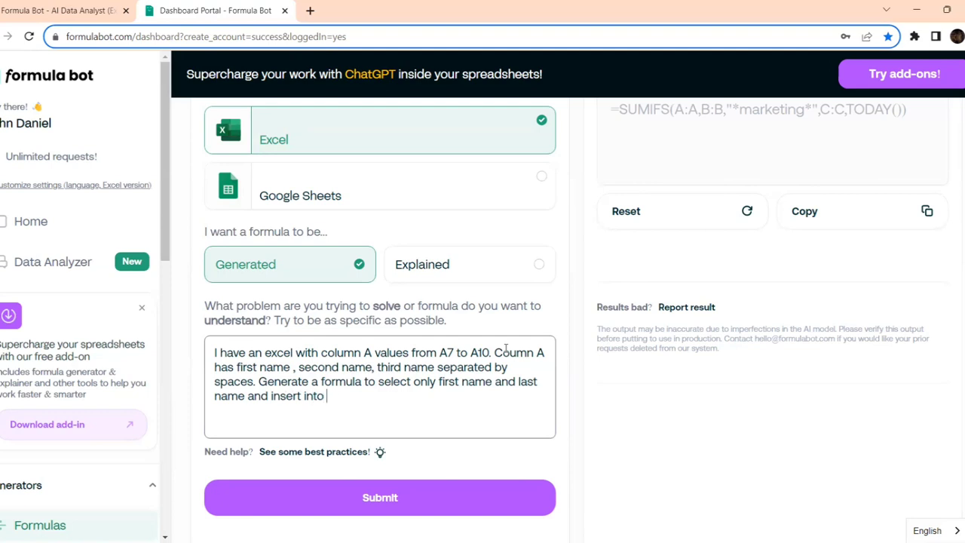
{"action": "type", "text": " colum B"}
{"action": "key", "text": "alt+Tab"}
{"action": "key", "text": "alt+Tab"}
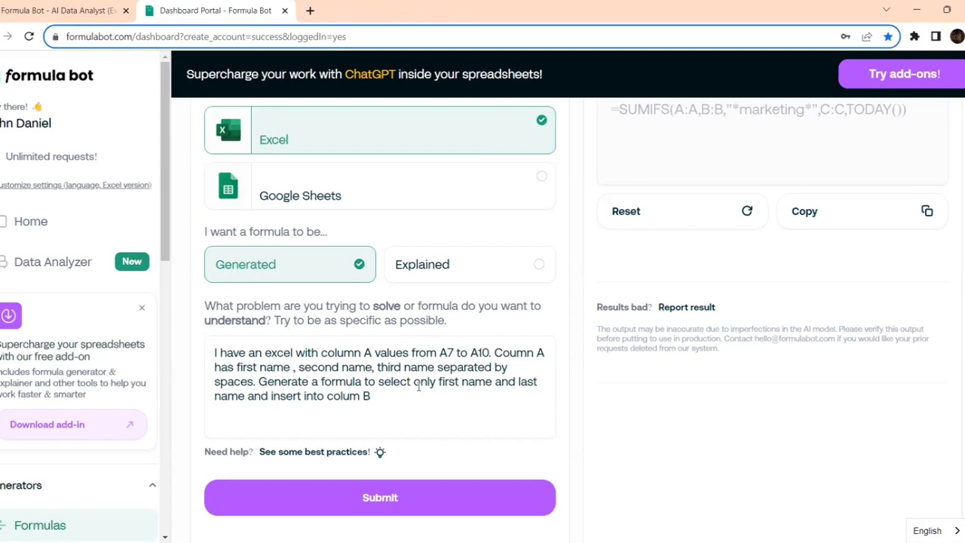
- Submit the request and review the generated LEFT/RIGHT/FIND formula
{"action": "left_click", "coordinate": [391, 498]}
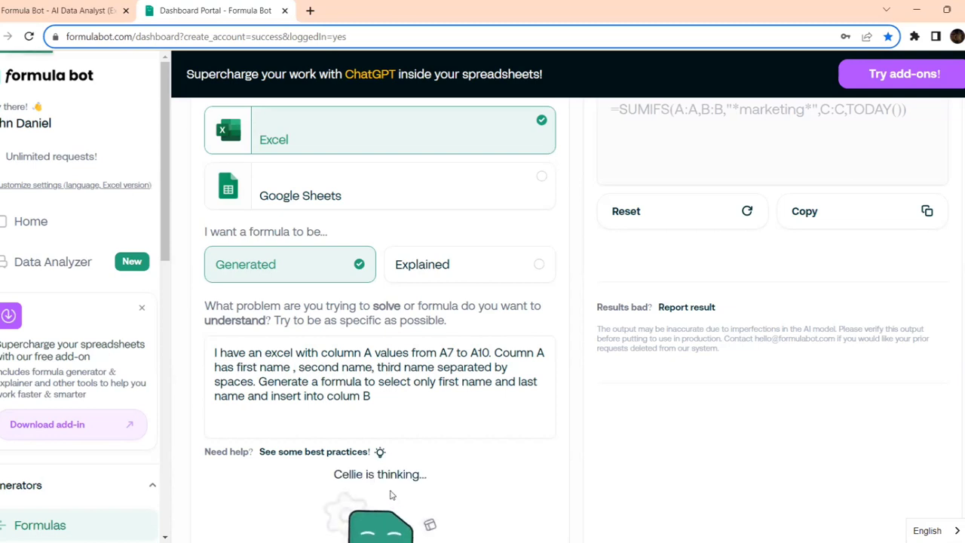
{"action": "scroll", "coordinate": [592, 320], "scroll_direction": "up", "scroll_amount": 1}
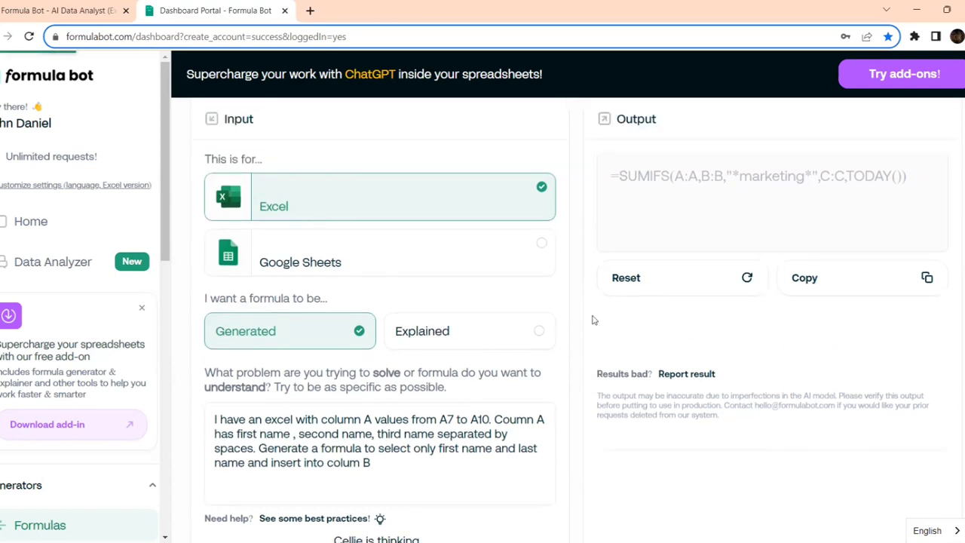
{"action": "scroll", "coordinate": [592, 320], "scroll_direction": "up", "scroll_amount": 1}
{"action": "scroll", "coordinate": [593, 320], "scroll_direction": "down", "scroll_amount": 1}
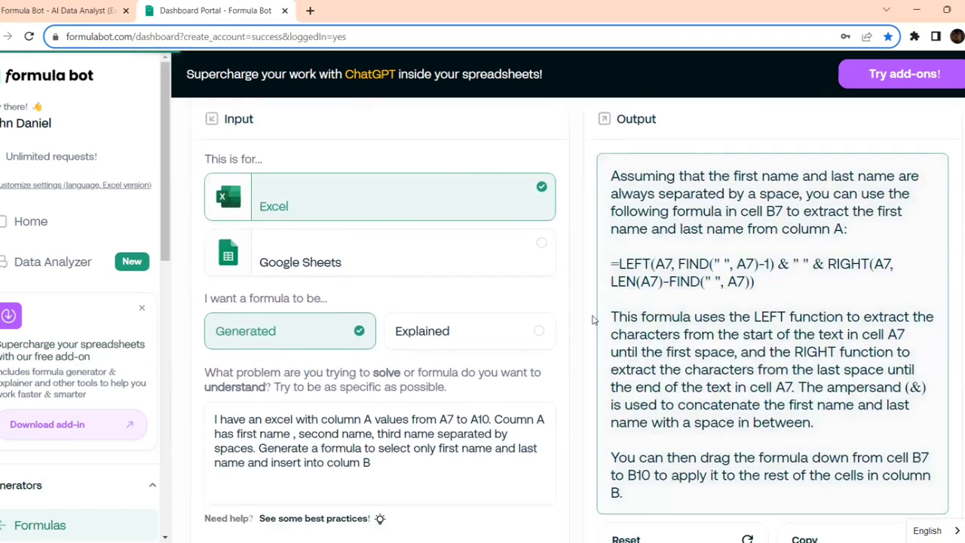
{"action": "scroll", "coordinate": [437, 355], "scroll_direction": "down", "scroll_amount": 2}
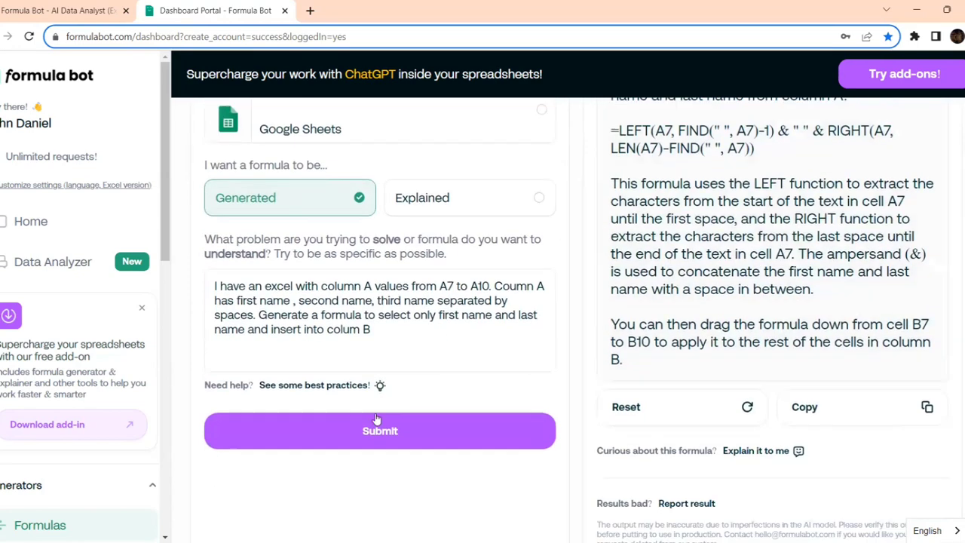
{"action": "scroll", "coordinate": [566, 340], "scroll_direction": "up", "scroll_amount": 2}
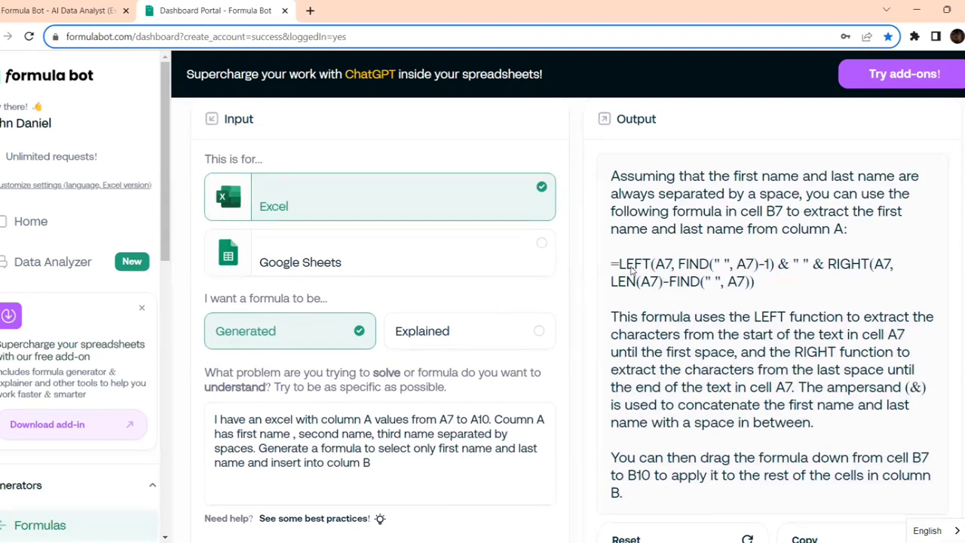
- Copy the generated formula into Excel cell B7
{"action": "triple_click", "coordinate": [618, 270]}
{"action": "key", "text": "ctrl+c"}
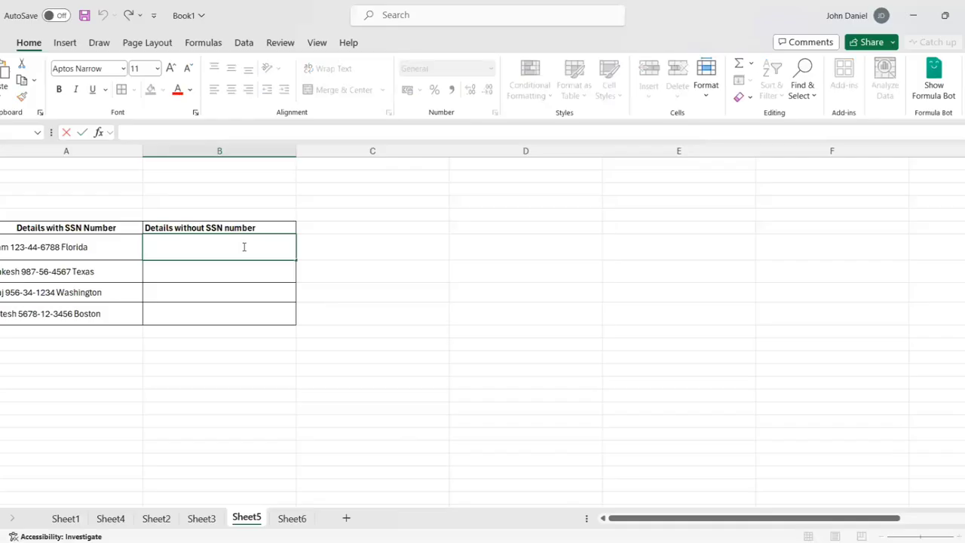
{"action": "double_click", "coordinate": [243, 247]}
{"action": "key", "text": "ctrl+v"}
{"action": "key", "text": "Return"}
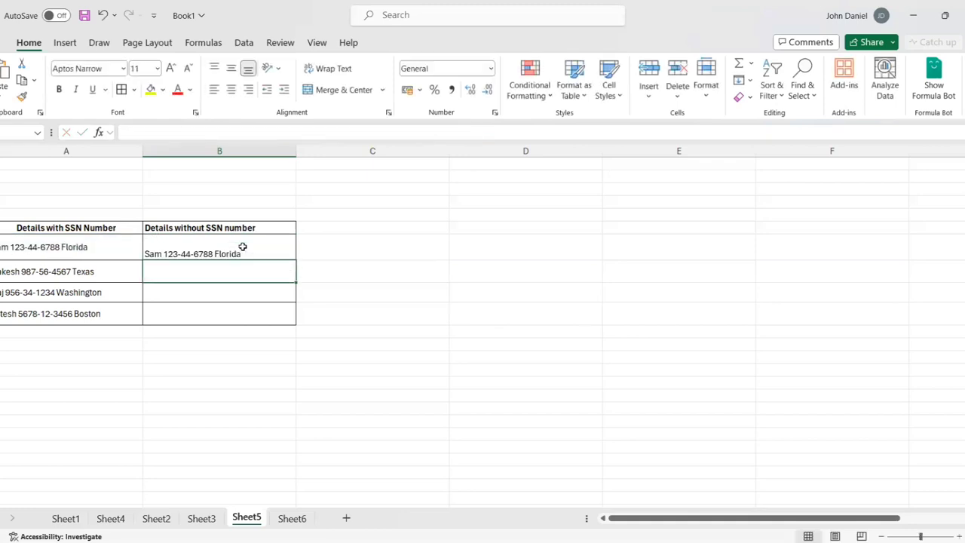
- Inspect the formula result in B7, then clear the cell
{"action": "left_click", "coordinate": [242, 246]}
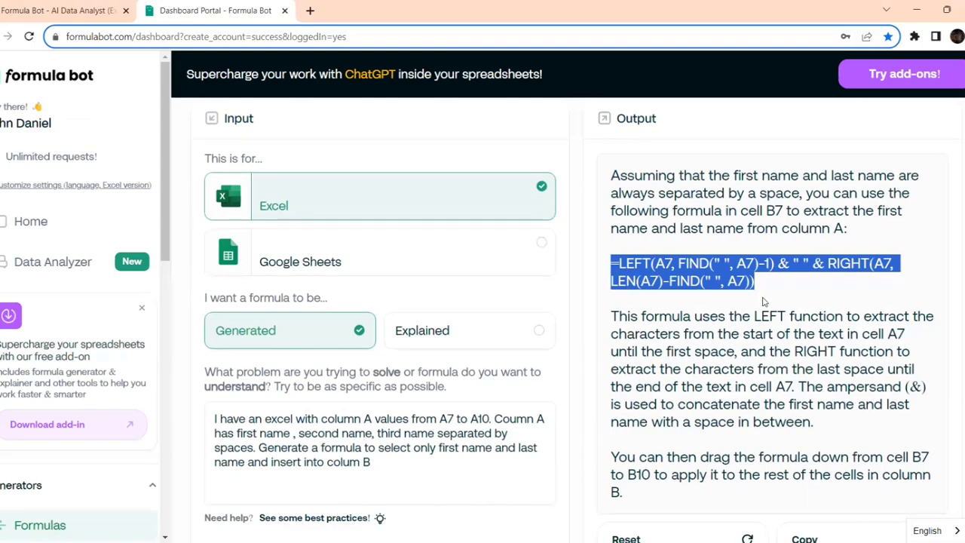
{"action": "scroll", "coordinate": [763, 301], "scroll_direction": "down", "scroll_amount": 2}
{"action": "scroll", "coordinate": [764, 301], "scroll_direction": "up", "scroll_amount": 2}
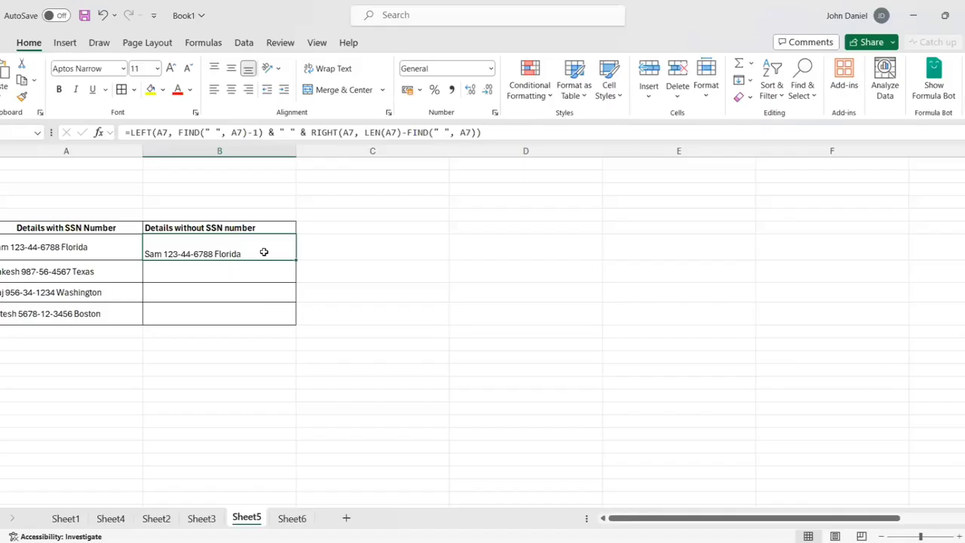
{"action": "key", "text": "Delete"}
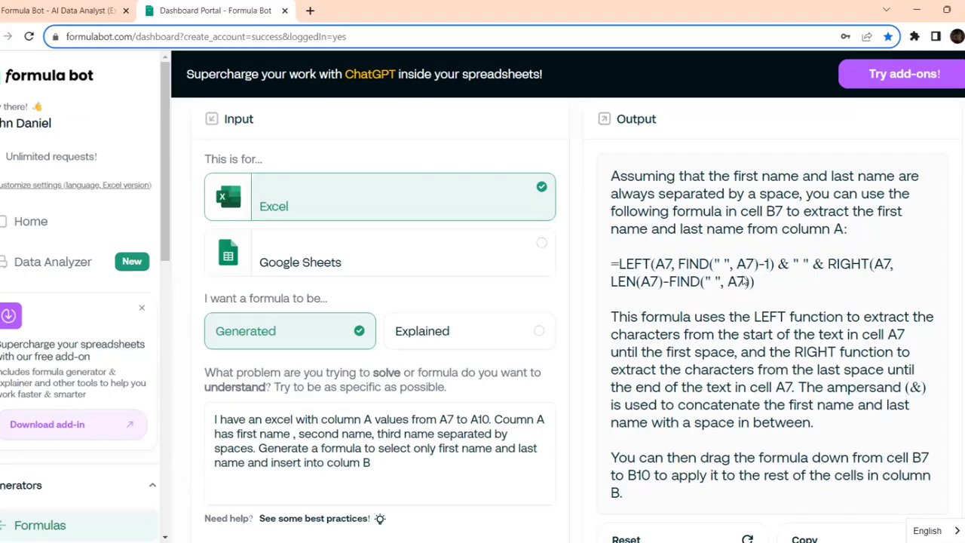
- Paste the generated formula into B7 once more, then delete it and return to Formula Bot
{"action": "left_click_drag", "start_coordinate": [755, 282], "coordinate": [611, 264]}
{"action": "key", "text": "ctrl+c"}
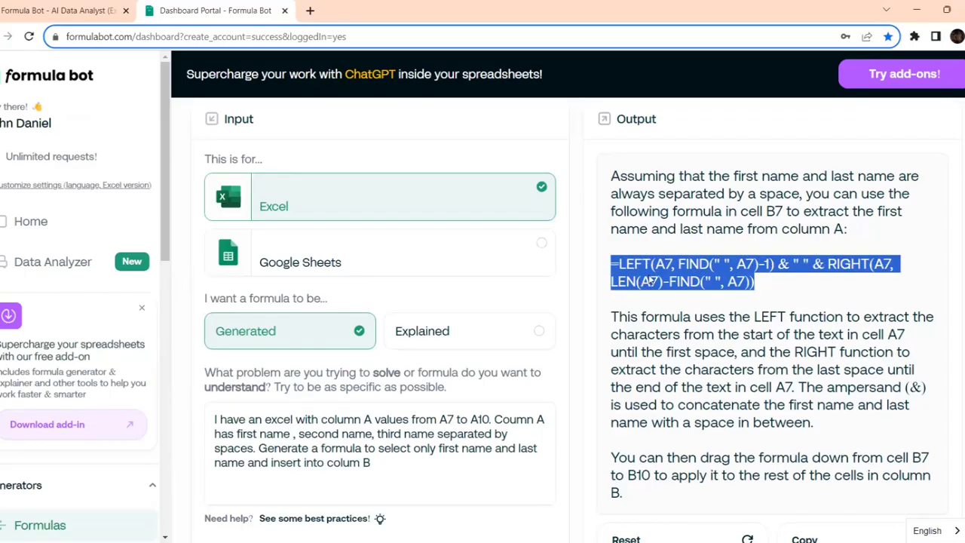
{"action": "key", "text": "alt+Tab"}
{"action": "double_click", "coordinate": [269, 248]}
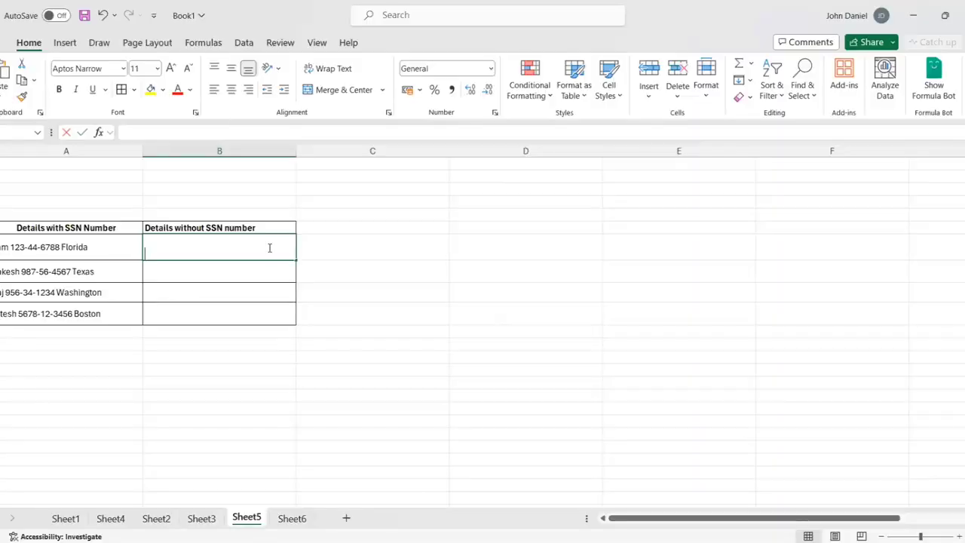
{"action": "key", "text": "ctrl+v"}
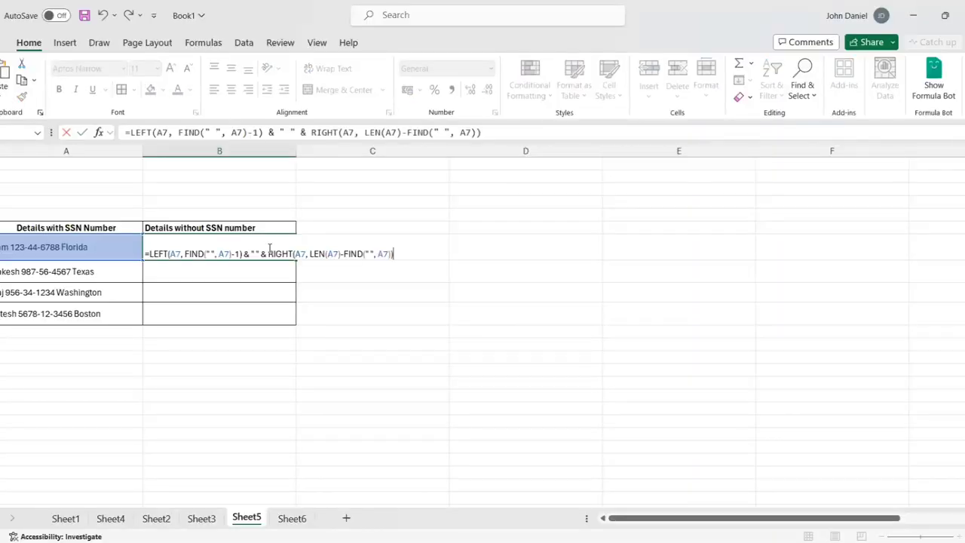
{"action": "key", "text": "Return"}
{"action": "left_click", "coordinate": [270, 247]}
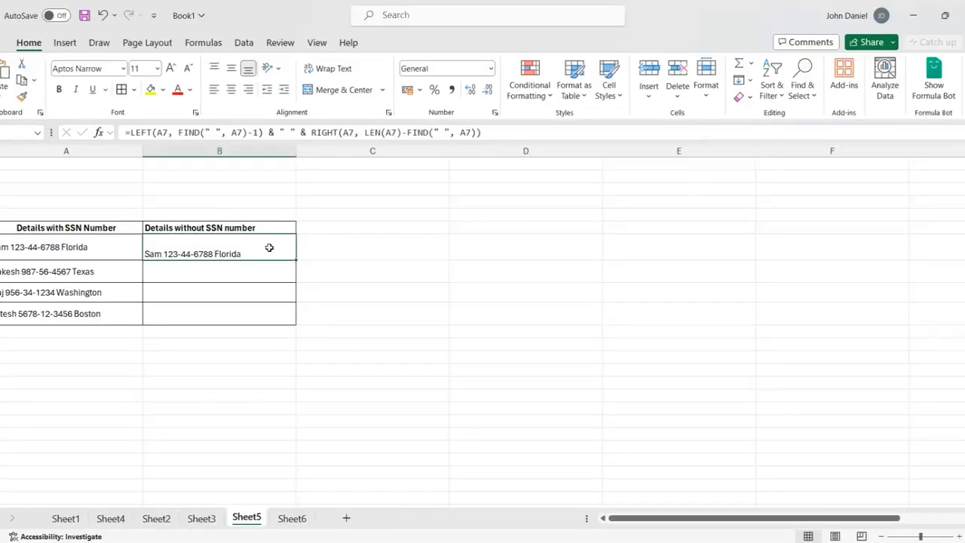
{"action": "key", "text": "Delete"}
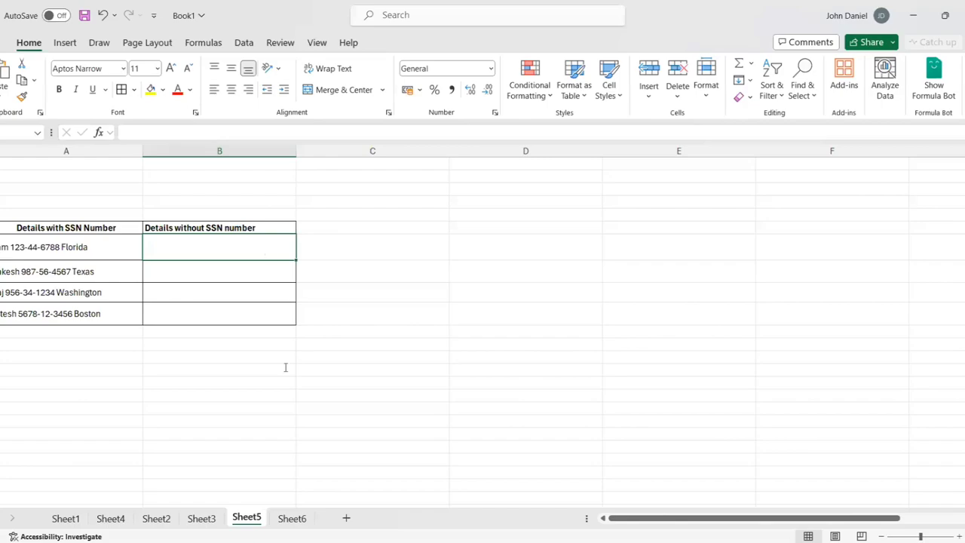
{"action": "key", "text": "alt+Tab"}
- Change 'spaces' to 'space', add 'the first name and last name into' before 'colum B', and resubmit
{"action": "left_click", "coordinate": [293, 330]}
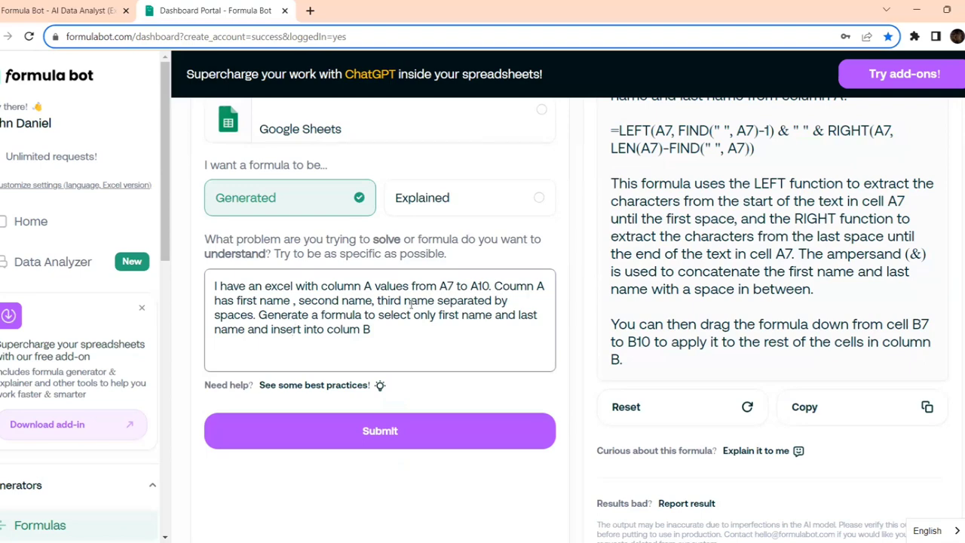
{"action": "left_click", "coordinate": [253, 317]}
{"action": "key", "text": "BackSpace"}
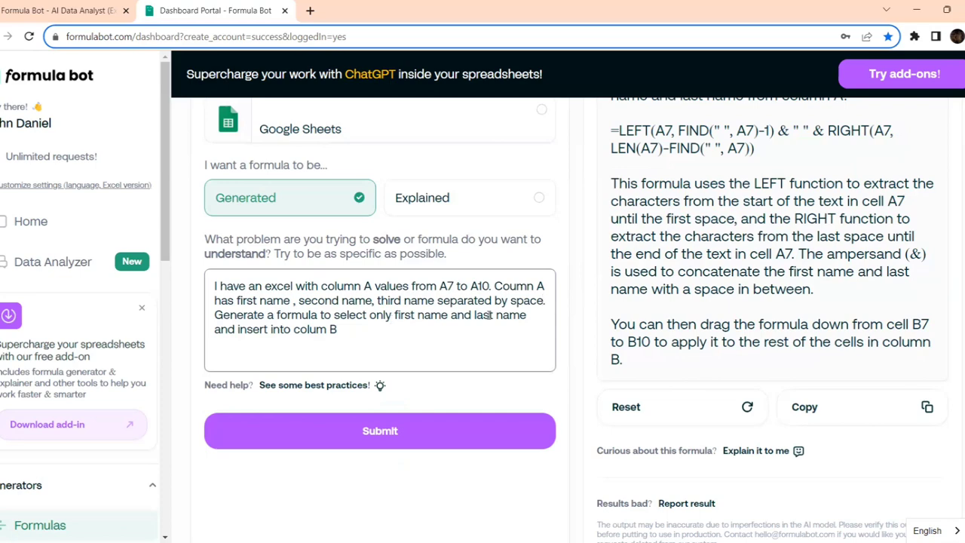
{"action": "left_click", "coordinate": [294, 332]}
{"action": "key", "text": "BackSpace"}
{"action": "key", "text": "BackSpace"}
{"action": "key", "text": "BackSpace"}
{"action": "key", "text": "BackSpace"}
{"action": "key", "text": "BackSpace"}
{"action": "type", "text": "the first"}
{"action": "type", "text": " name and "}
{"action": "type", "text": "last name"}
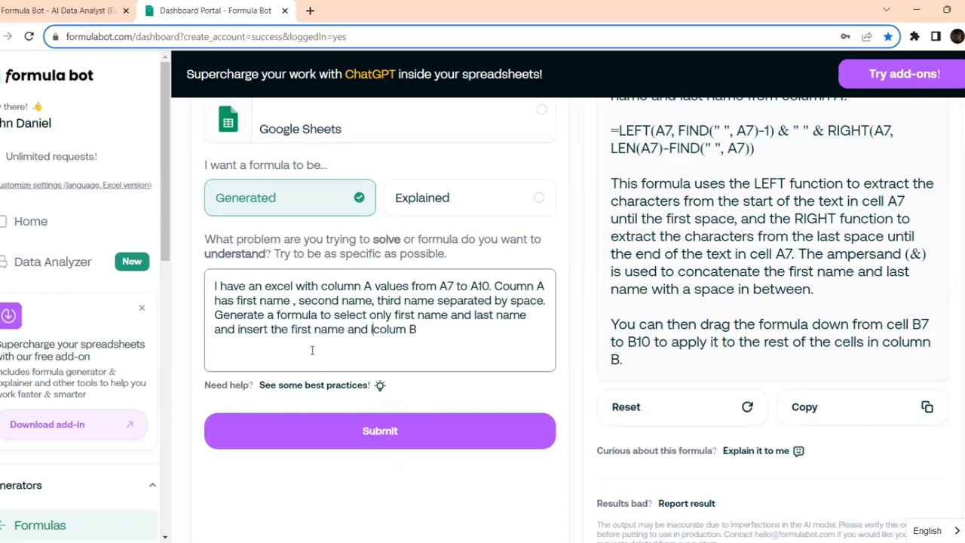
{"action": "type", "text": " into"}
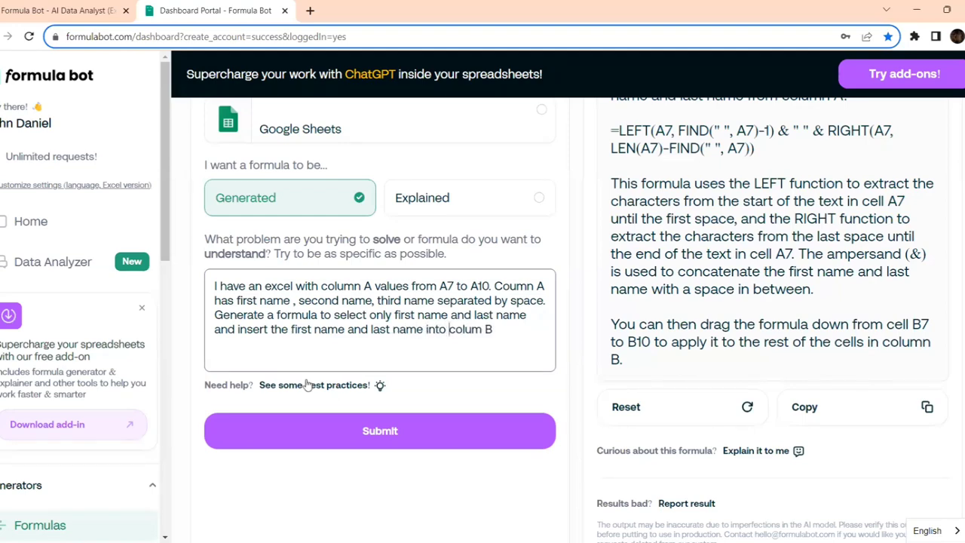
{"action": "left_click", "coordinate": [368, 441]}
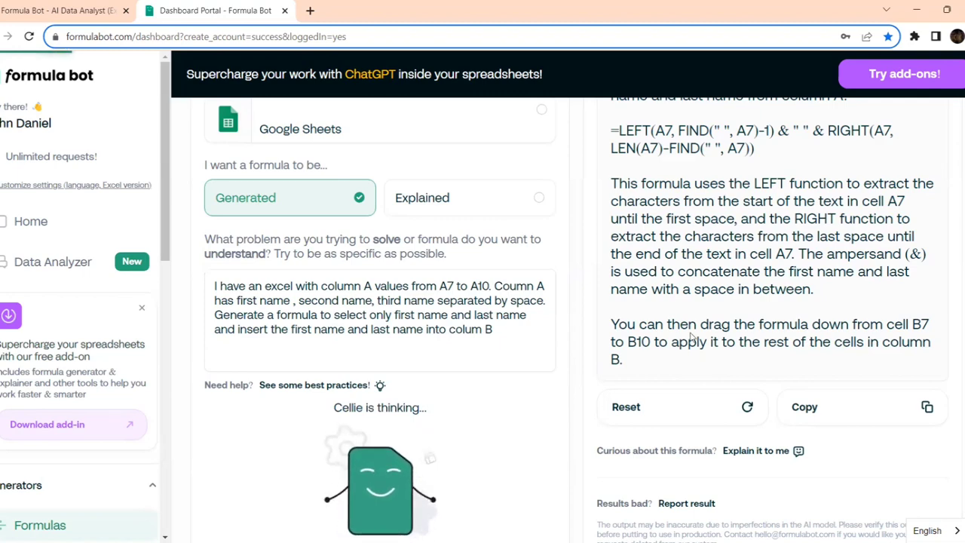
- Paste the new SUBSTITUTE-based formula into B7, returning the first entry without its SSN
{"action": "scroll", "coordinate": [691, 337], "scroll_direction": "up", "scroll_amount": 2}
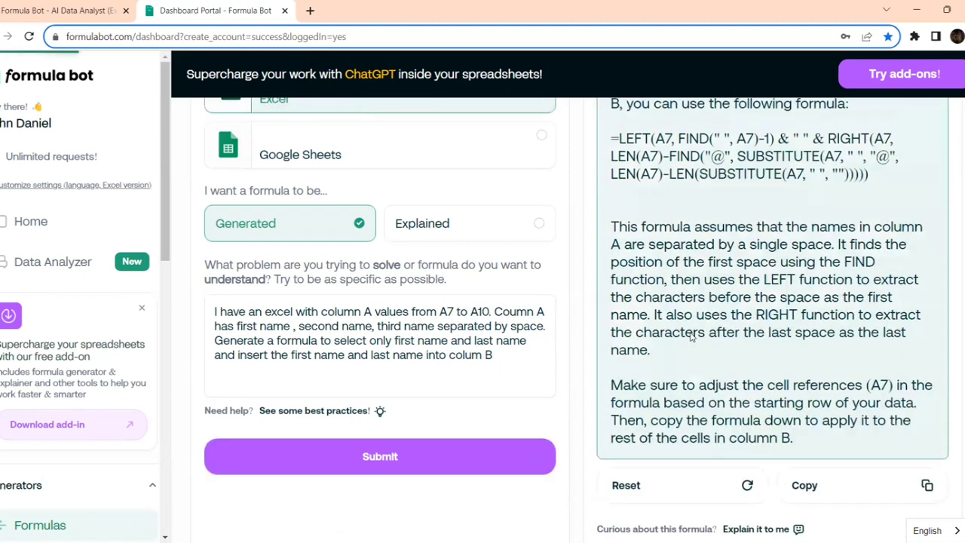
{"action": "left_click_drag", "start_coordinate": [870, 216], "coordinate": [611, 178]}
{"action": "key", "text": "ctrl+c"}
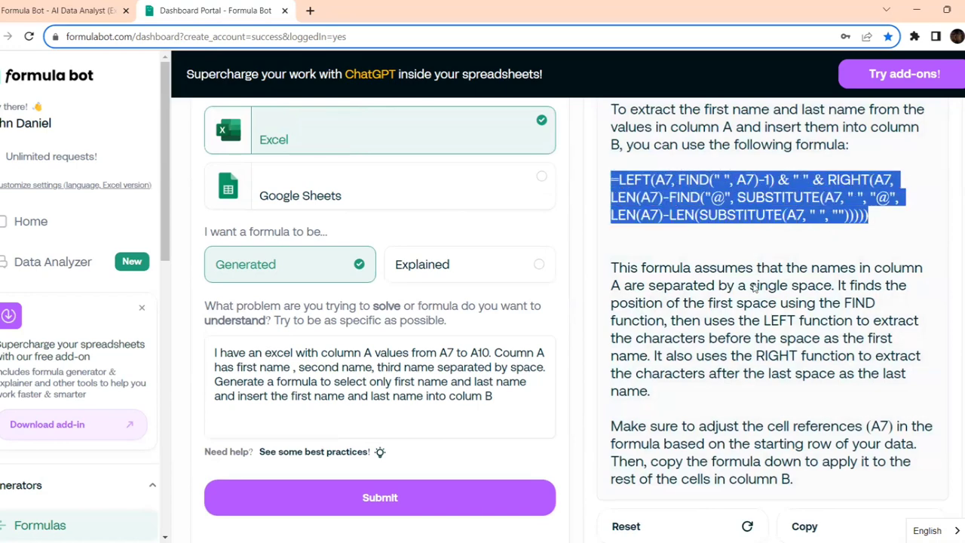
{"action": "key", "text": "alt+Tab"}
{"action": "double_click", "coordinate": [273, 245]}
{"action": "key", "text": "ctrl+v"}
{"action": "key", "text": "Return"}
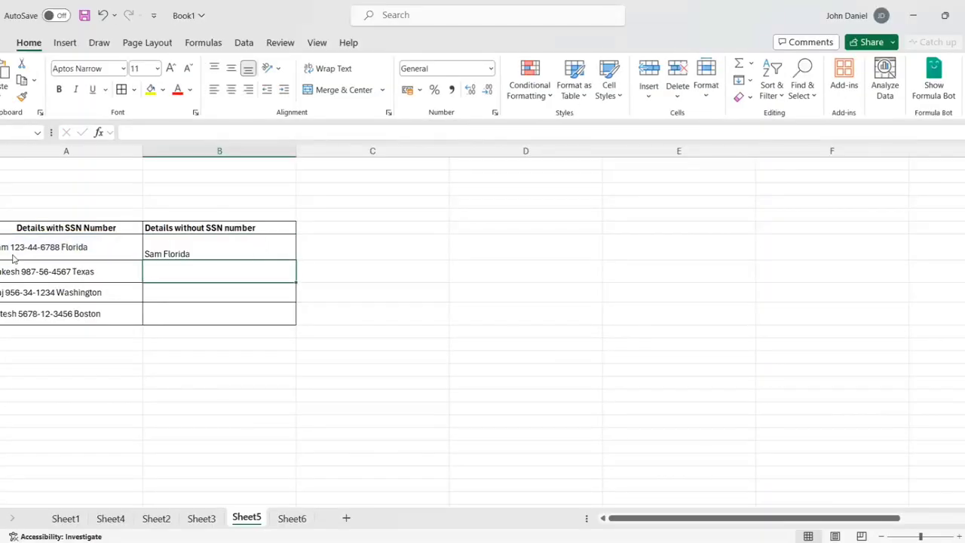
- Bring the Formula Bot page with the SUBSTITUTE-based formula back to the front
{"action": "key", "text": "alt+Tab"}
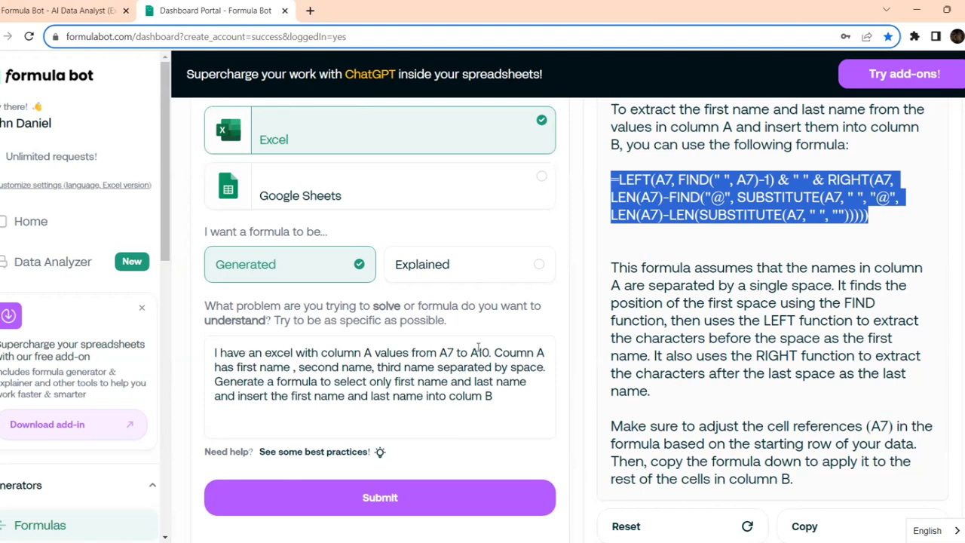
{"action": "scroll", "coordinate": [716, 275], "scroll_direction": "up", "scroll_amount": 2}
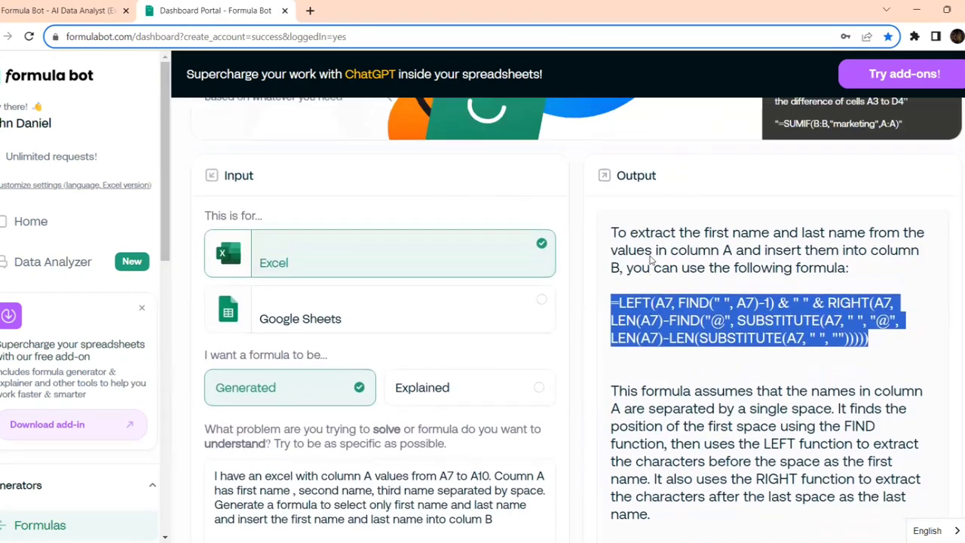
{"action": "scroll", "coordinate": [650, 259], "scroll_direction": "up", "scroll_amount": 1}
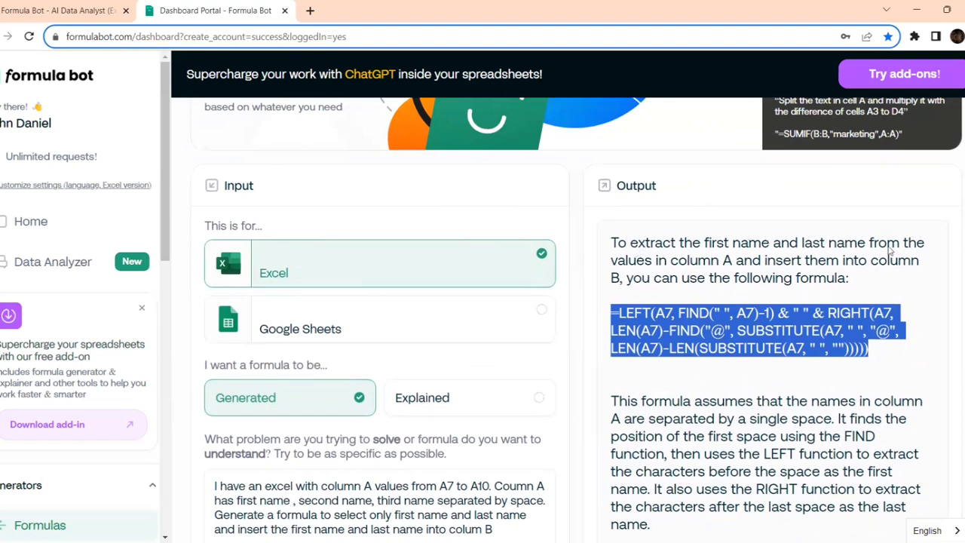
{"action": "scroll", "coordinate": [753, 309], "scroll_direction": "down", "scroll_amount": 1}
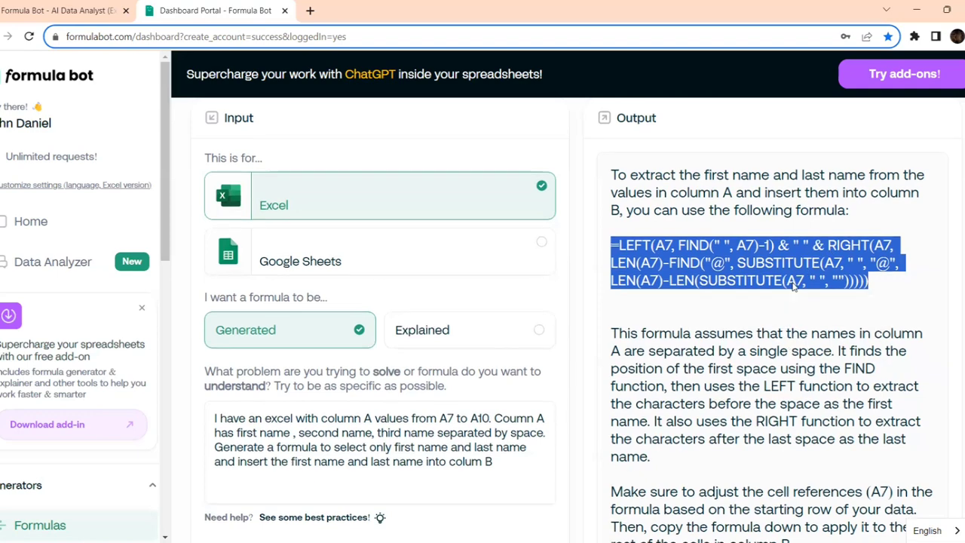
{"action": "scroll", "coordinate": [793, 286], "scroll_direction": "down", "scroll_amount": 2}
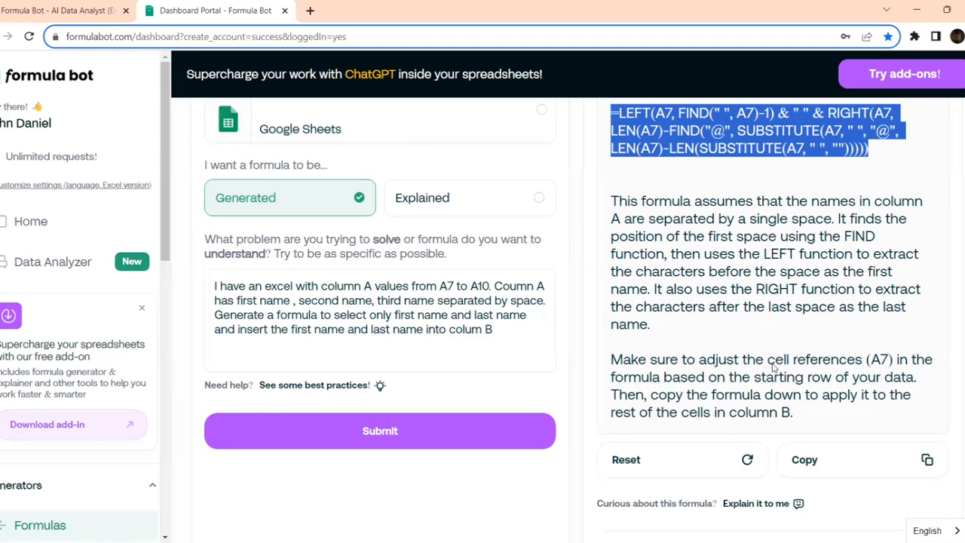
{"action": "scroll", "coordinate": [719, 339], "scroll_direction": "up", "scroll_amount": 1}
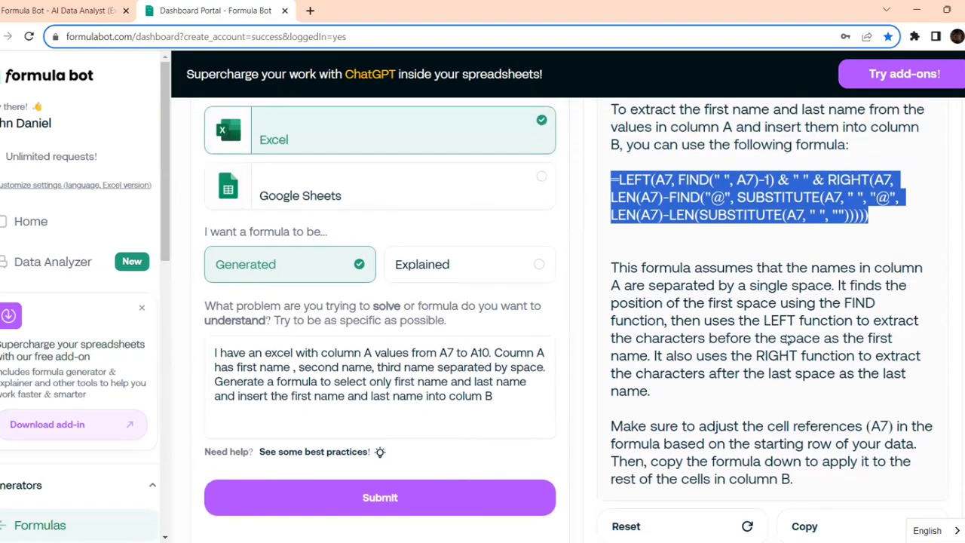
{"action": "scroll", "coordinate": [786, 340], "scroll_direction": "down", "scroll_amount": 1}
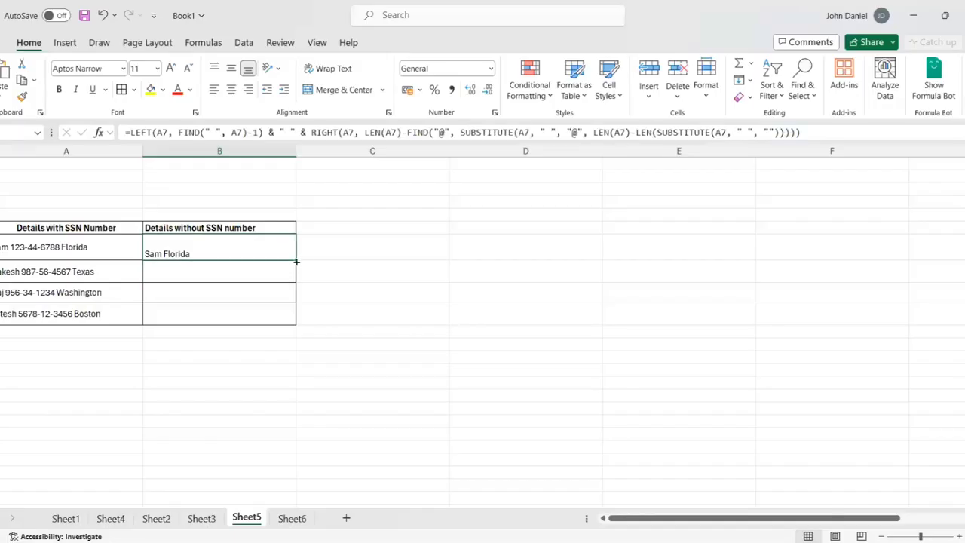
- Fill the B7 formula down through B10 and deselect the filled cells
{"action": "double_click", "coordinate": [296, 261]}
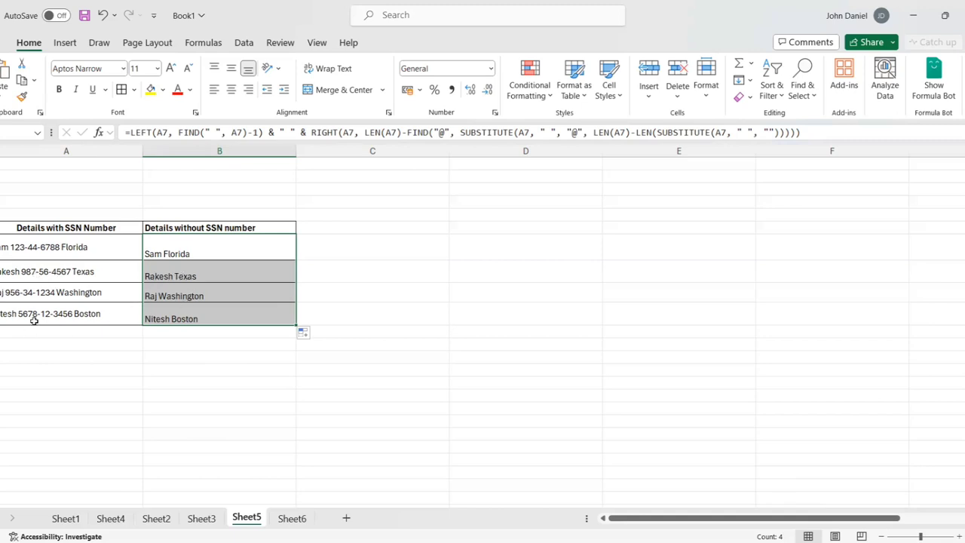
{"action": "left_click", "coordinate": [179, 366]}
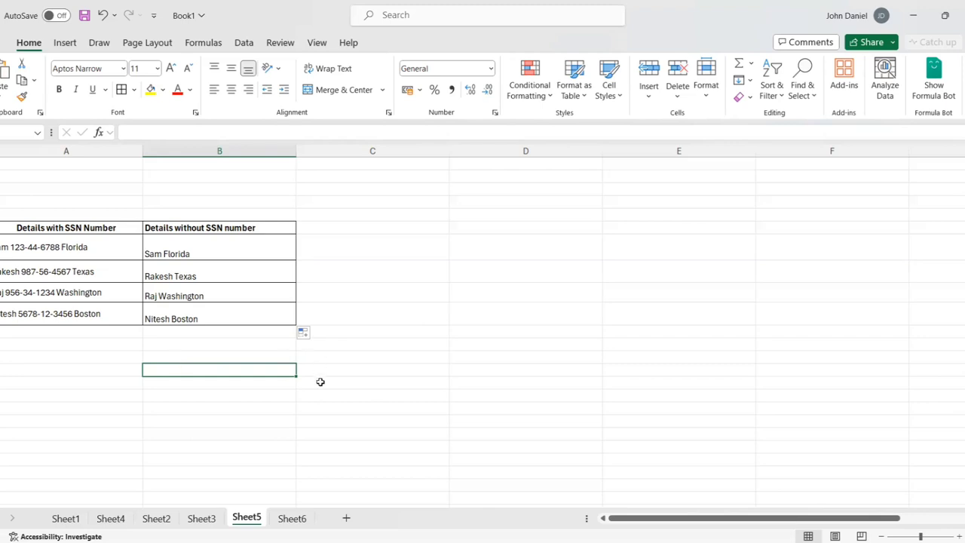
- Look over Sheet6's Email Id/Domain table, glance at Sheet5, then return to Sheet6
{"action": "left_click", "coordinate": [292, 518]}
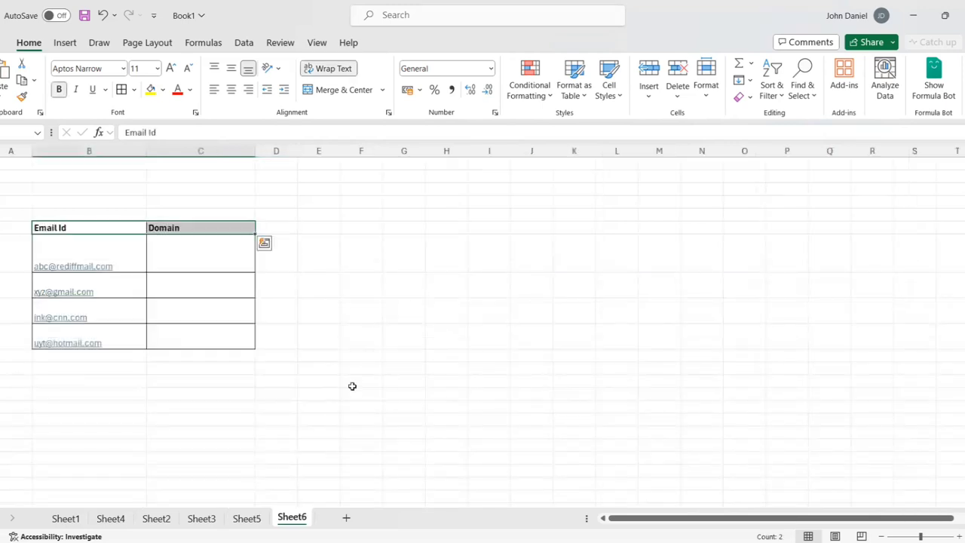
{"action": "left_click", "coordinate": [358, 383]}
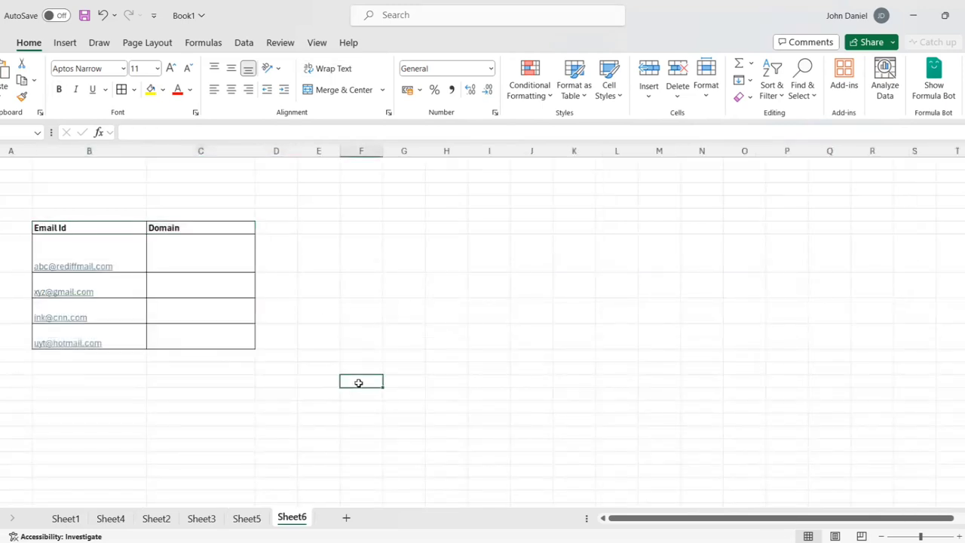
{"action": "left_click", "coordinate": [90, 229]}
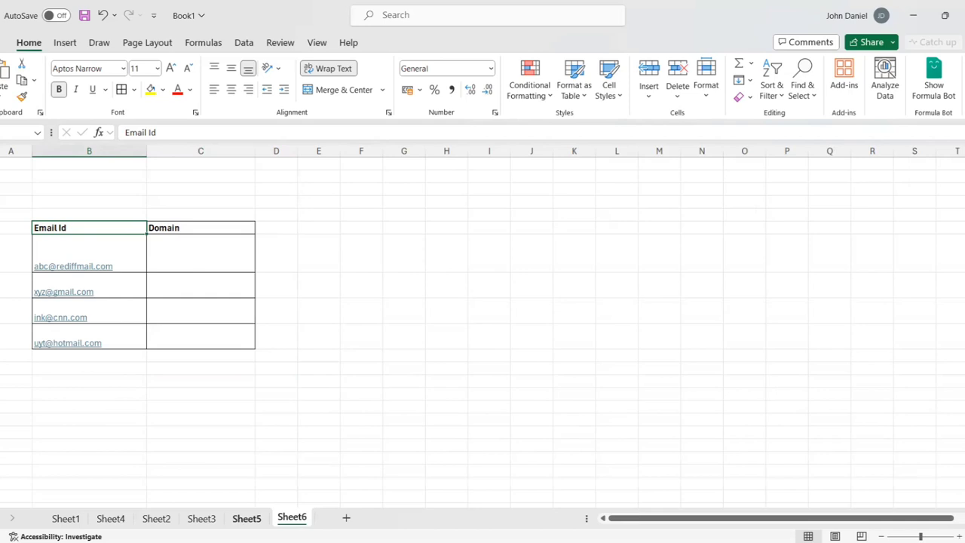
{"action": "left_click", "coordinate": [247, 518]}
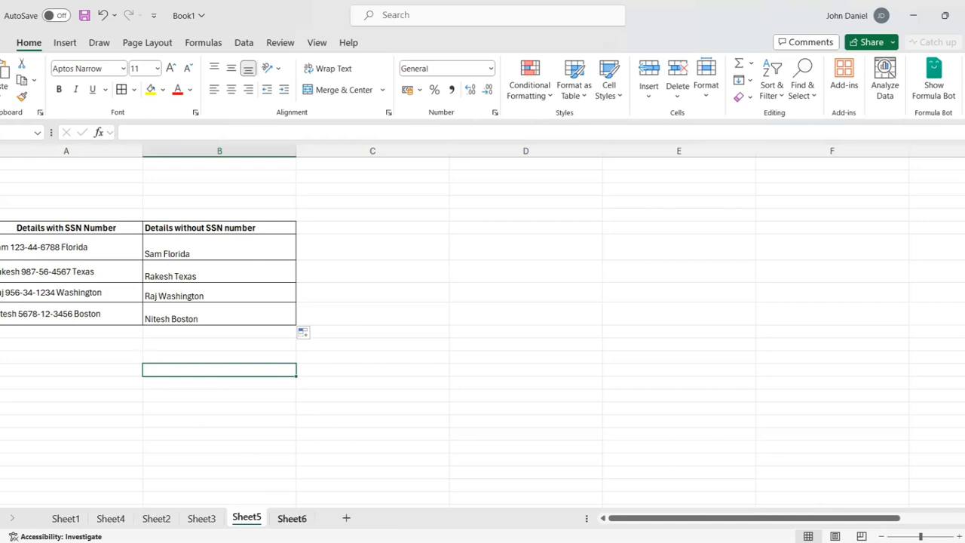
{"action": "left_click", "coordinate": [292, 518]}
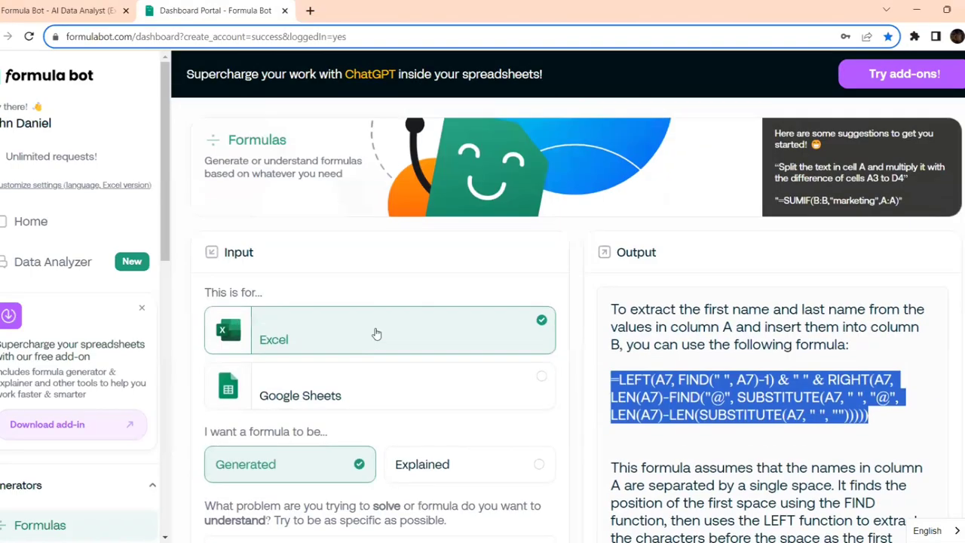
- Clear the old problem description and start a new prompt: 'I have excel sheet with column A'
{"action": "scroll", "coordinate": [376, 333], "scroll_direction": "down", "scroll_amount": 3}
{"action": "left_click_drag", "start_coordinate": [499, 398], "coordinate": [212, 351]}
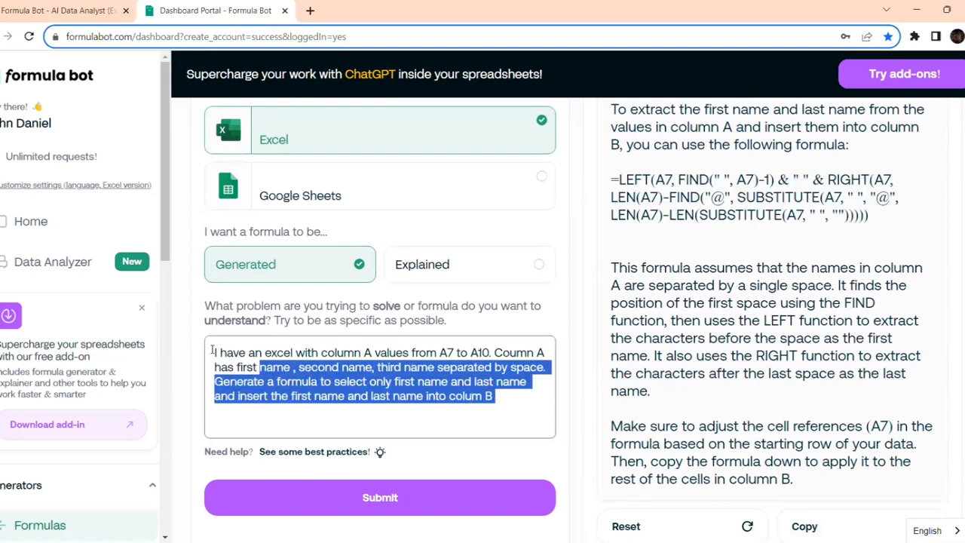
{"action": "key", "text": "BackSpace"}
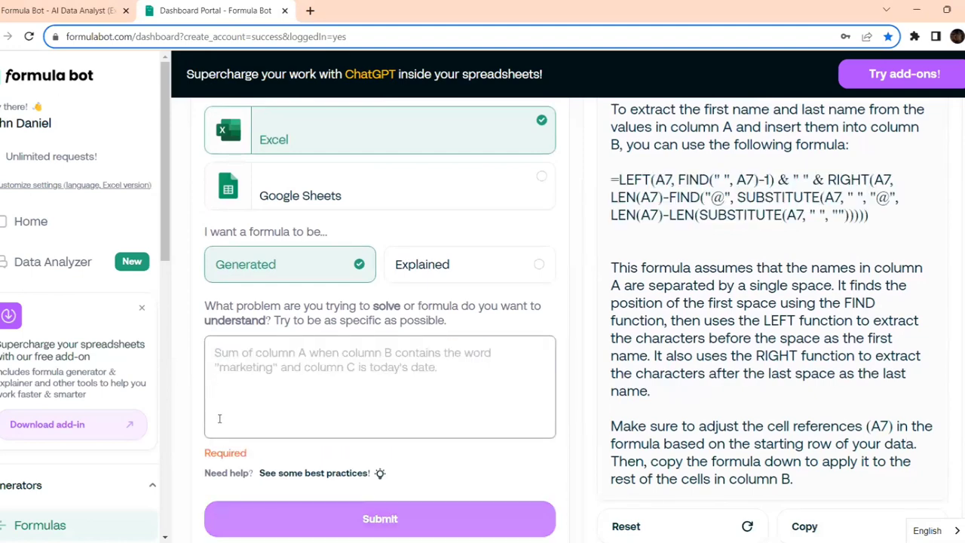
{"action": "left_click", "coordinate": [392, 520]}
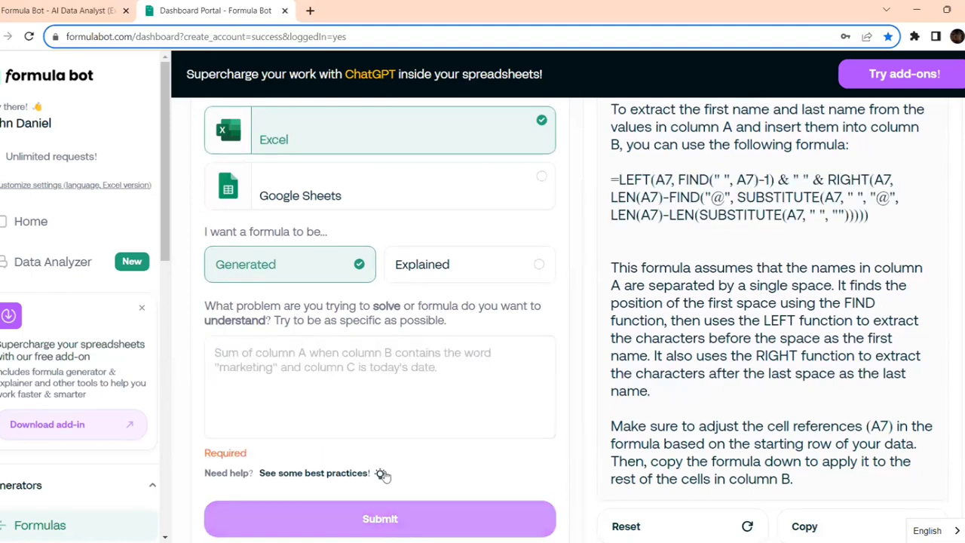
{"action": "left_click", "coordinate": [289, 360]}
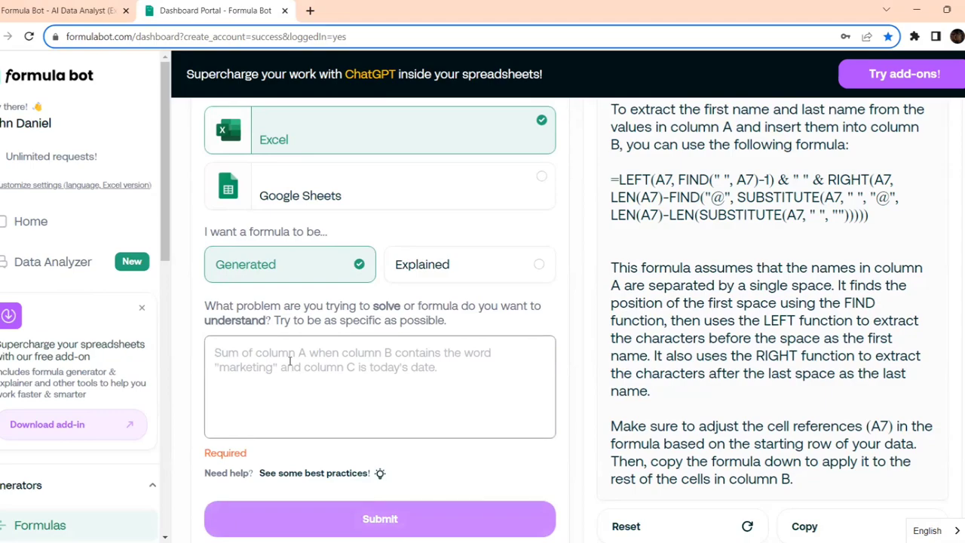
{"action": "key", "text": "alt+Tab"}
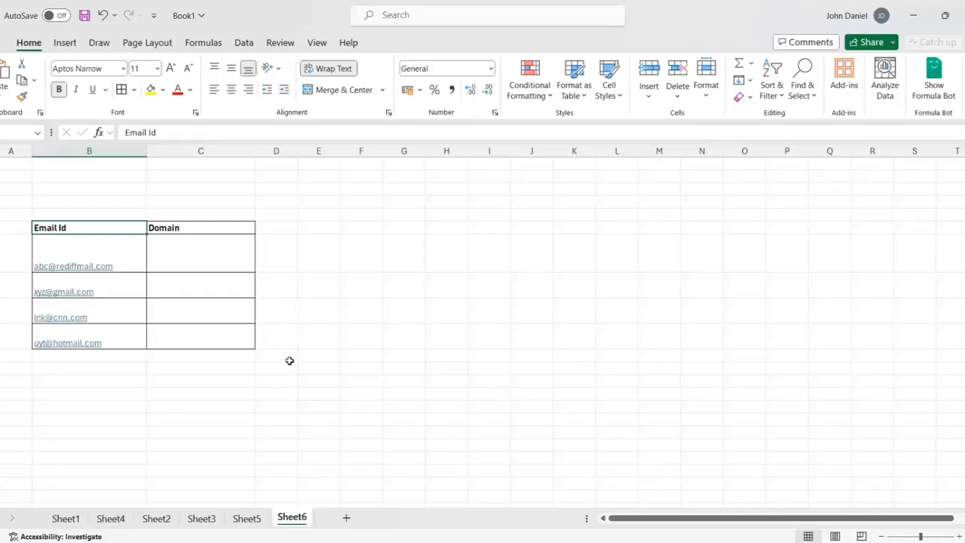
{"action": "key", "text": "alt+Tab"}
{"action": "type", "text": "I have "}
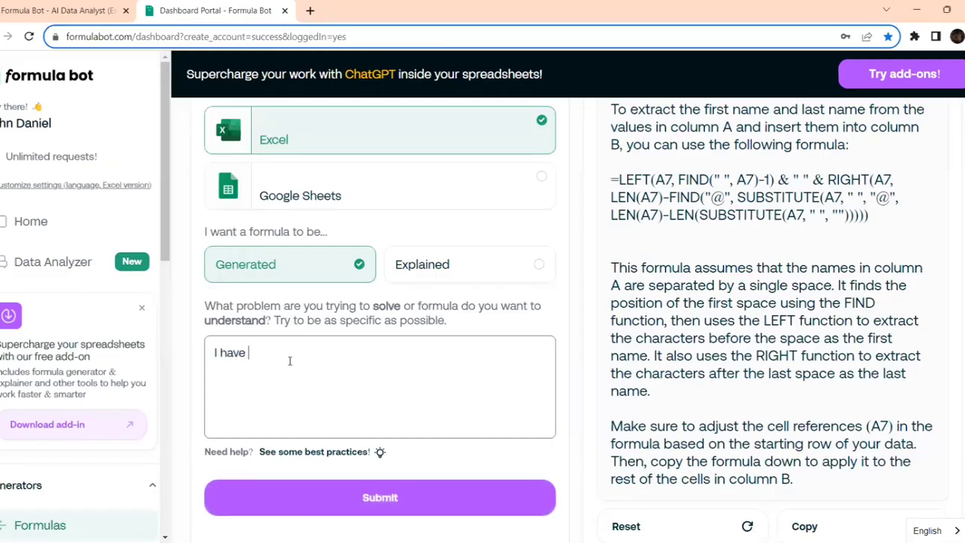
{"action": "type", "text": "excel sheet with column A"}
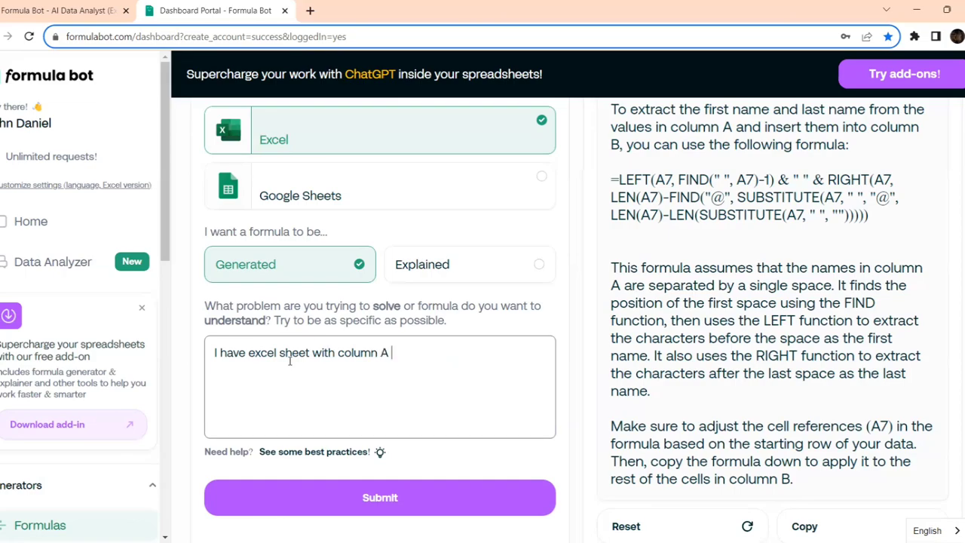
- Append 'that has email ids from' and change column A to column B
{"action": "key", "text": "alt+Tab"}
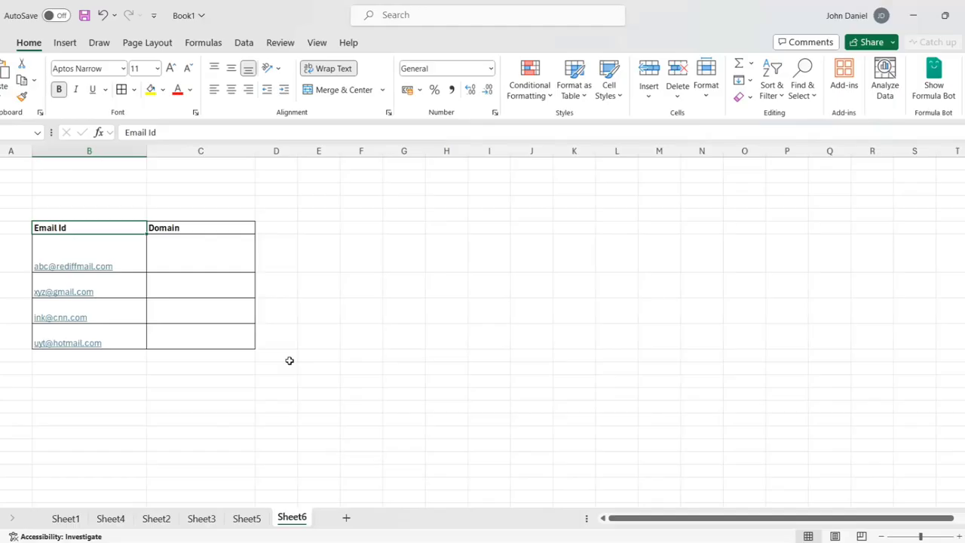
{"action": "key", "text": "alt+Tab"}
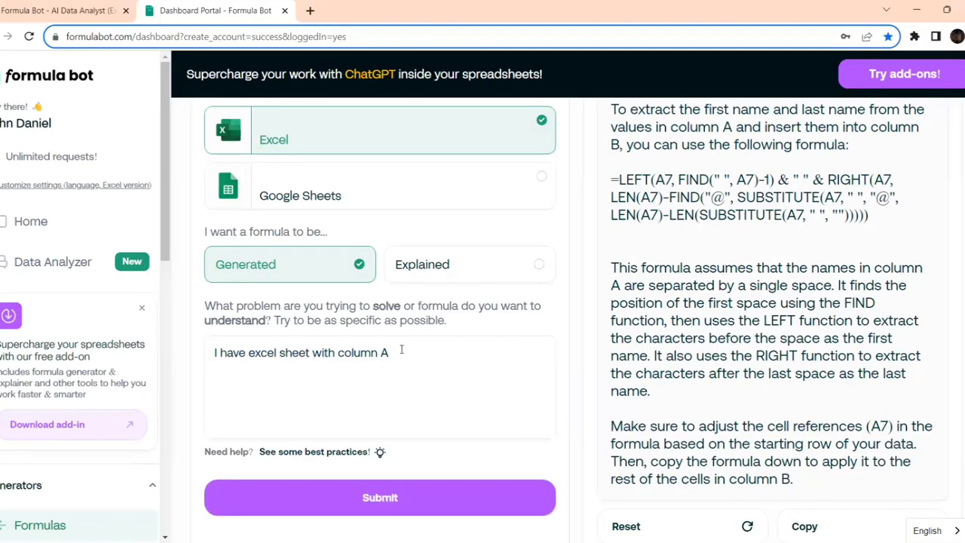
{"action": "left_click", "coordinate": [400, 353]}
{"action": "type", "text": "that ha"}
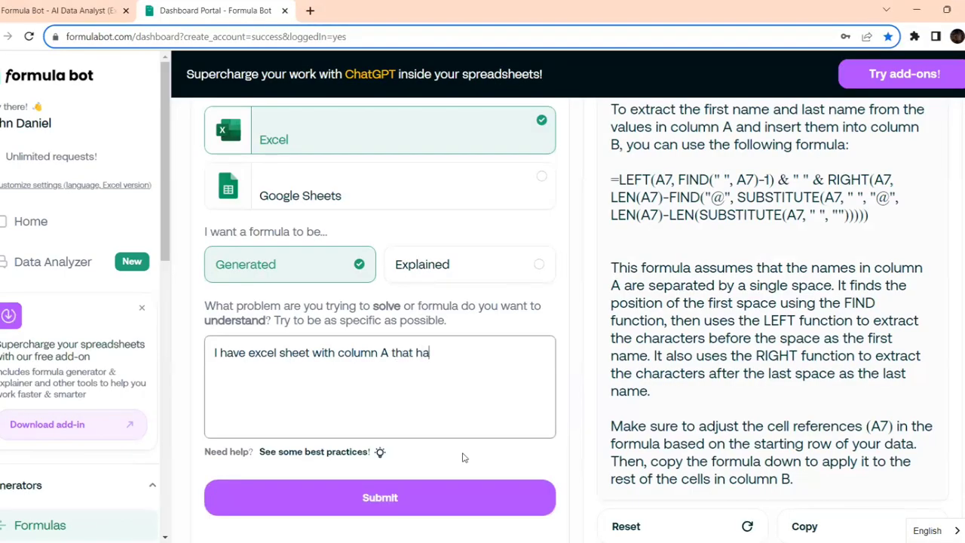
{"action": "type", "text": "s email ids from"}
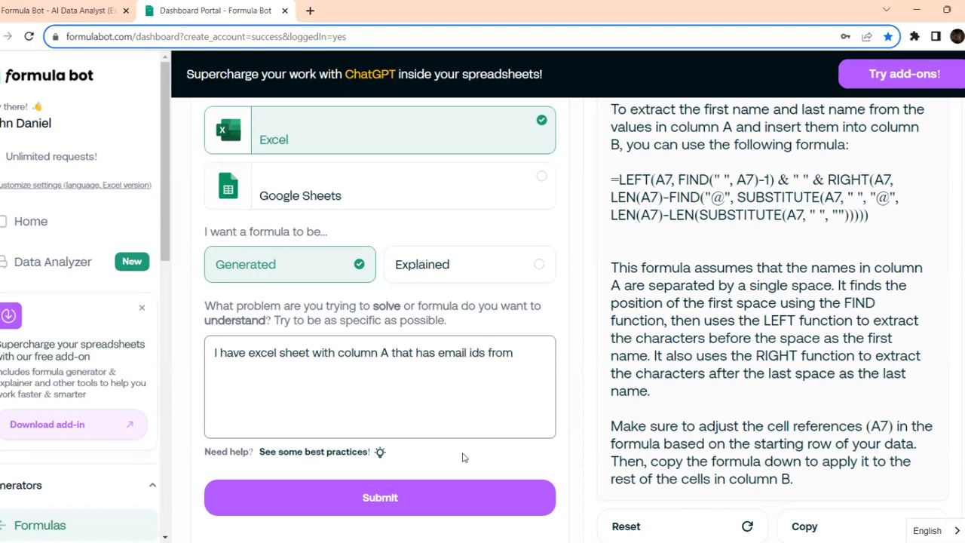
{"action": "key", "text": "alt+Tab"}
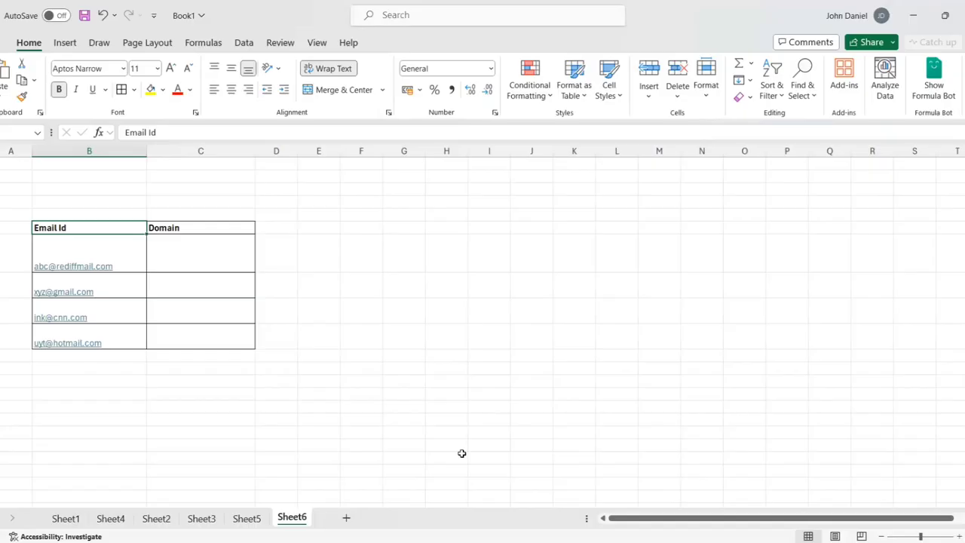
{"action": "key", "text": "alt+Tab"}
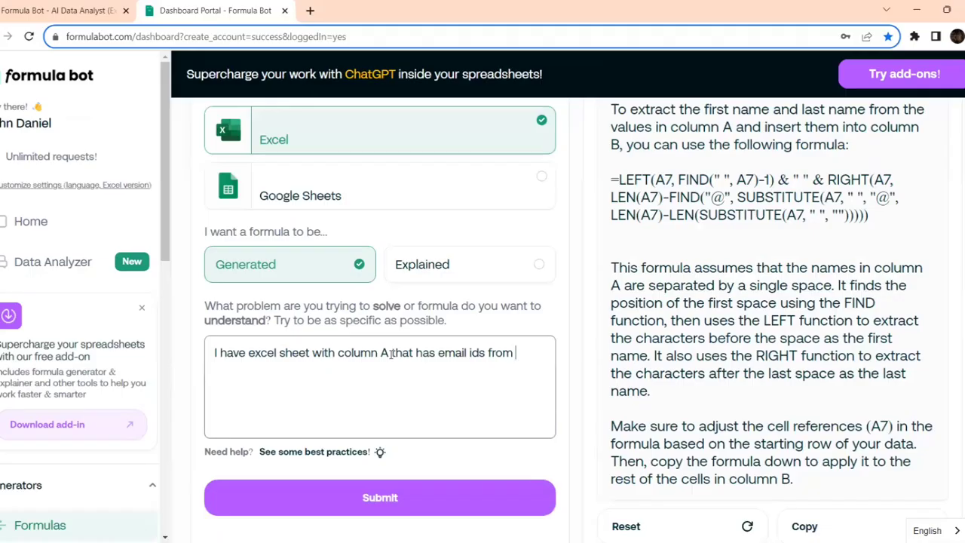
{"action": "left_click", "coordinate": [389, 394]}
{"action": "key", "text": "BackSpace"}
{"action": "type", "text": "B"}
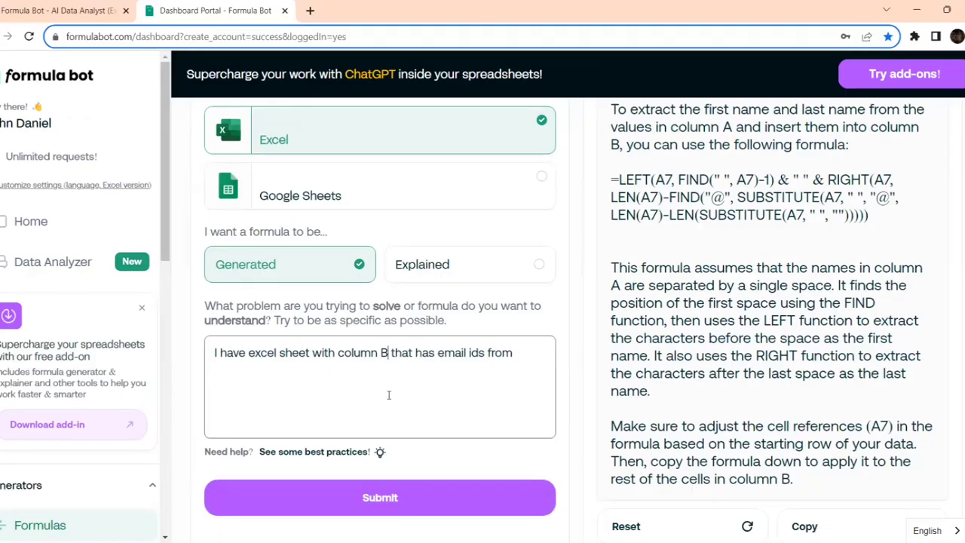
- Finish the range so the prompt reads 'email ids from B7 to B10.'
{"action": "left_click", "coordinate": [523, 353]}
{"action": "type", "text": "B7 to"}
{"action": "key", "text": "alt+Tab"}
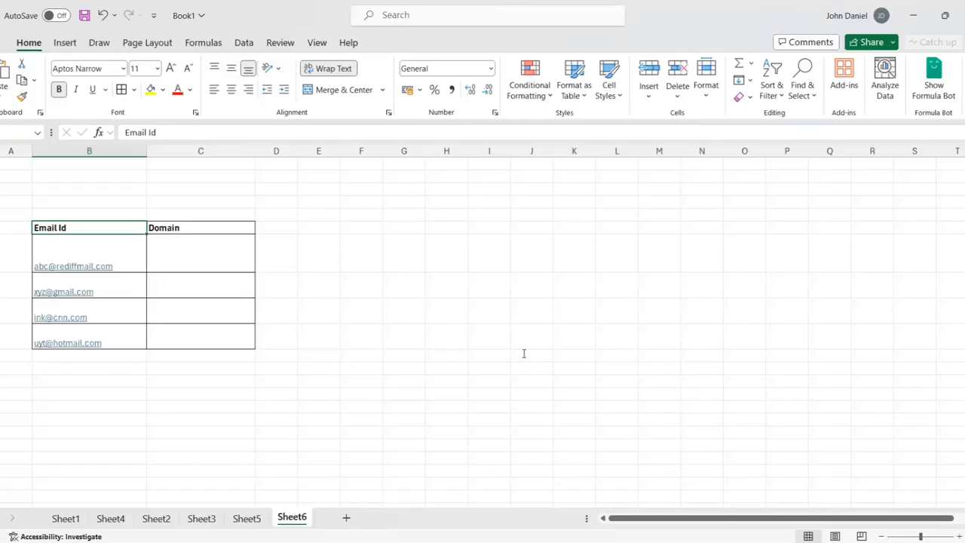
{"action": "key", "text": "alt+Tab"}
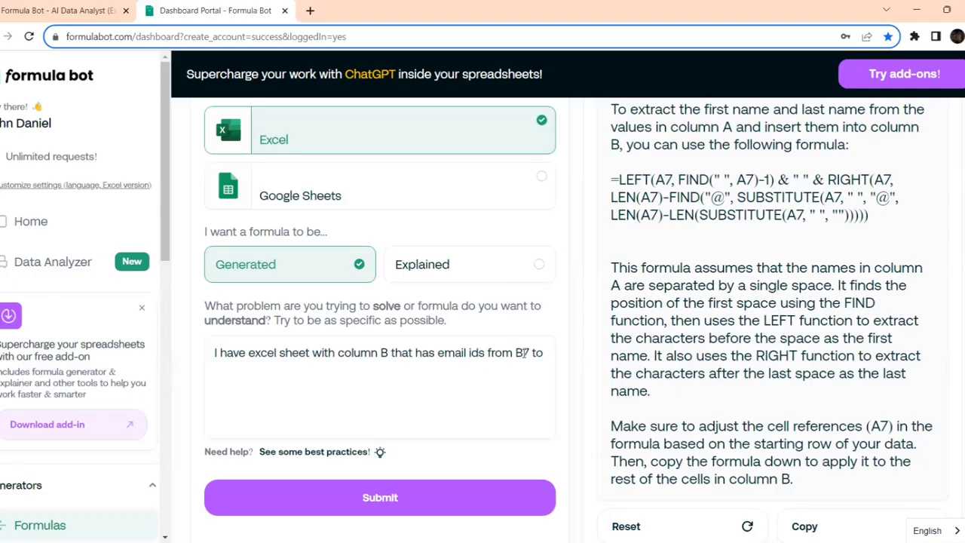
{"action": "left_click", "coordinate": [551, 361]}
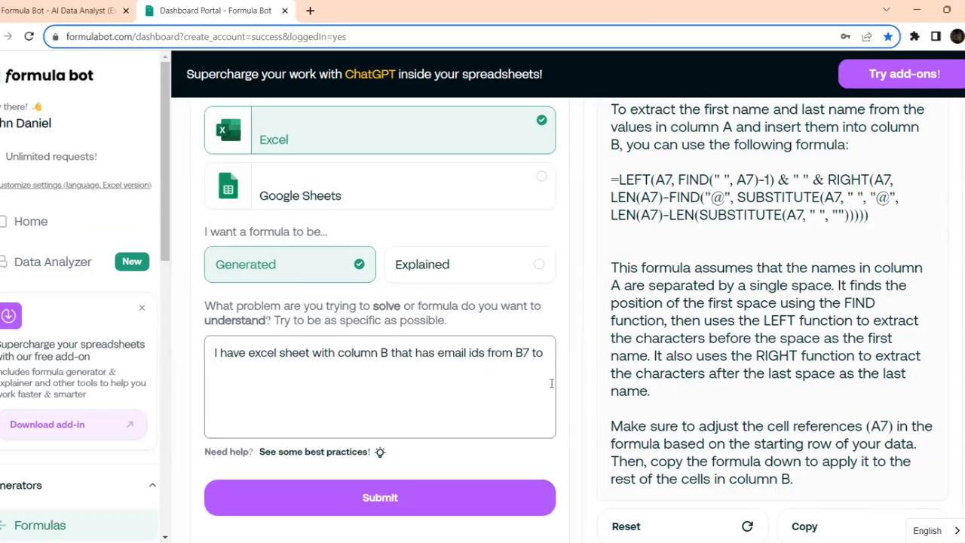
{"action": "type", "text": "B10."}
- Add 'Generate a formula to select only sentences after '@' symbol' to the prompt
{"action": "type", "text": "Generate "}
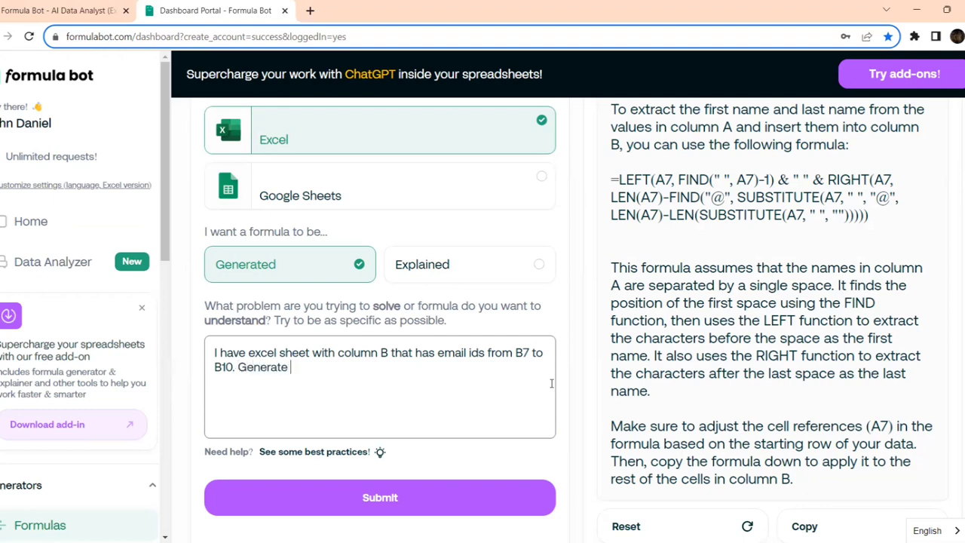
{"action": "type", "text": "a fro"}
{"action": "key", "text": "BackSpace"}
{"action": "key", "text": "BackSpace"}
{"action": "key", "text": "BackSpace"}
{"action": "type", "text": "formaul"}
{"action": "key", "text": "BackSpace"}
{"action": "key", "text": "BackSpace"}
{"action": "key", "text": "BackSpace"}
{"action": "type", "text": "ula to sele"}
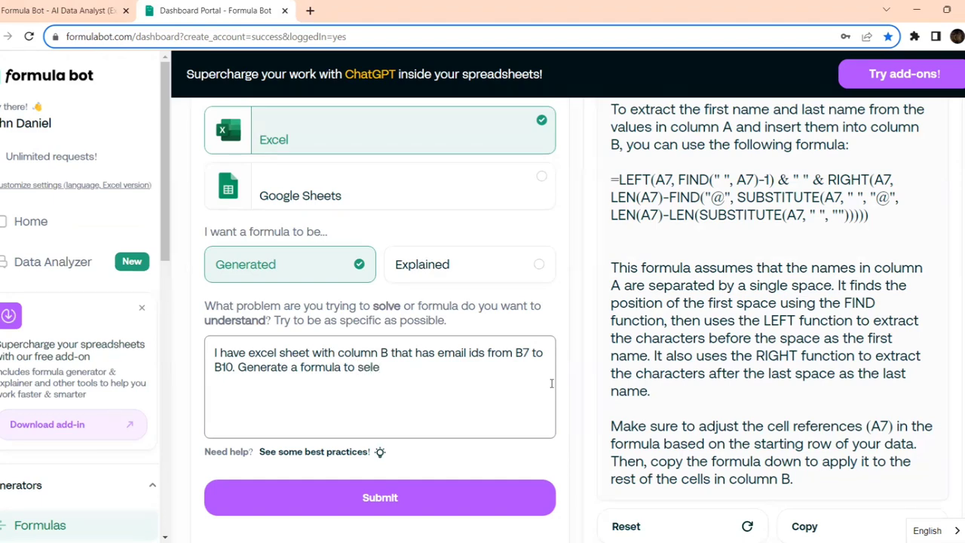
{"action": "type", "text": "ct only sentences "}
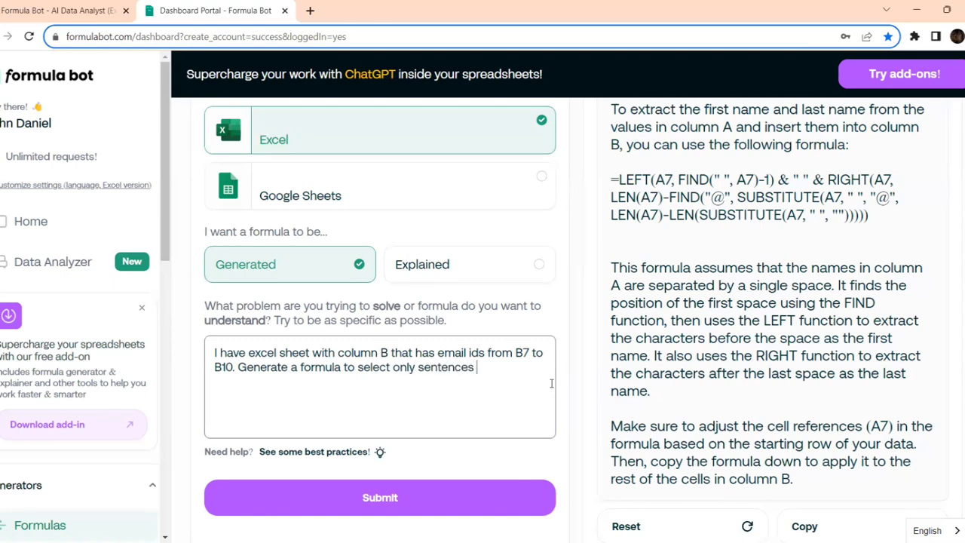
{"action": "type", "text": "after '@' symbol"}
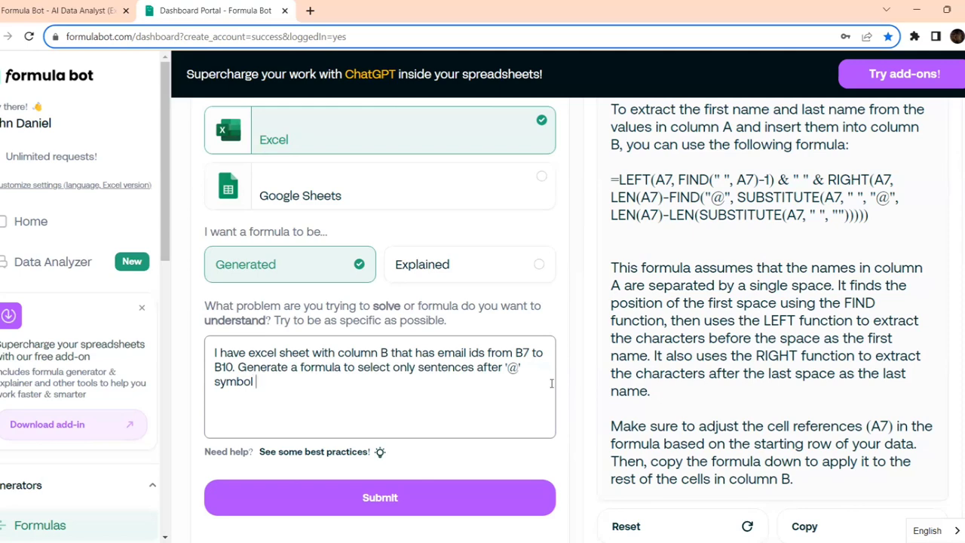
- End the prompt with 'and insert into column C'
{"action": "type", "text": "and insert into"}
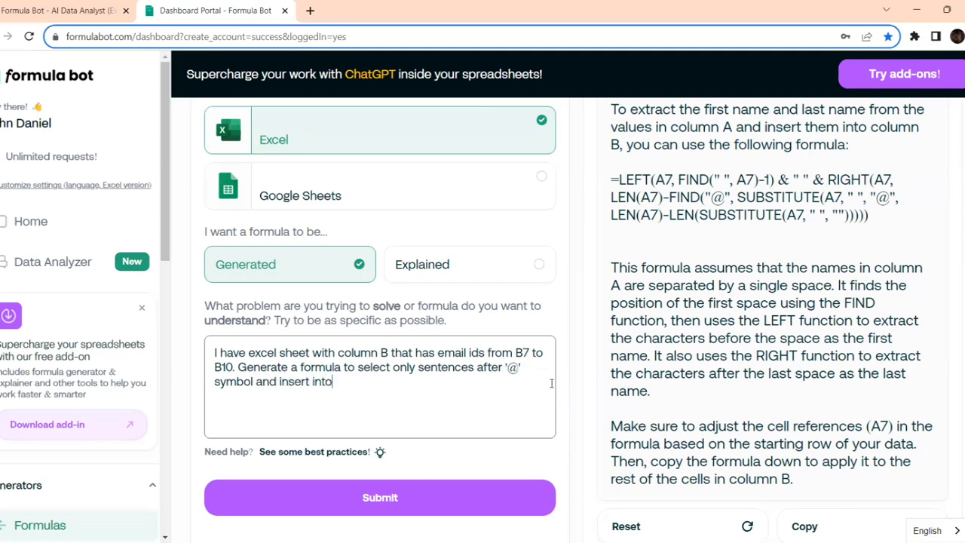
{"action": "key", "text": "BackSpace"}
{"action": "key", "text": "BackSpace"}
{"action": "key", "text": "BackSpace"}
{"action": "type", "text": "nto"}
{"action": "key", "text": "alt+Tab"}
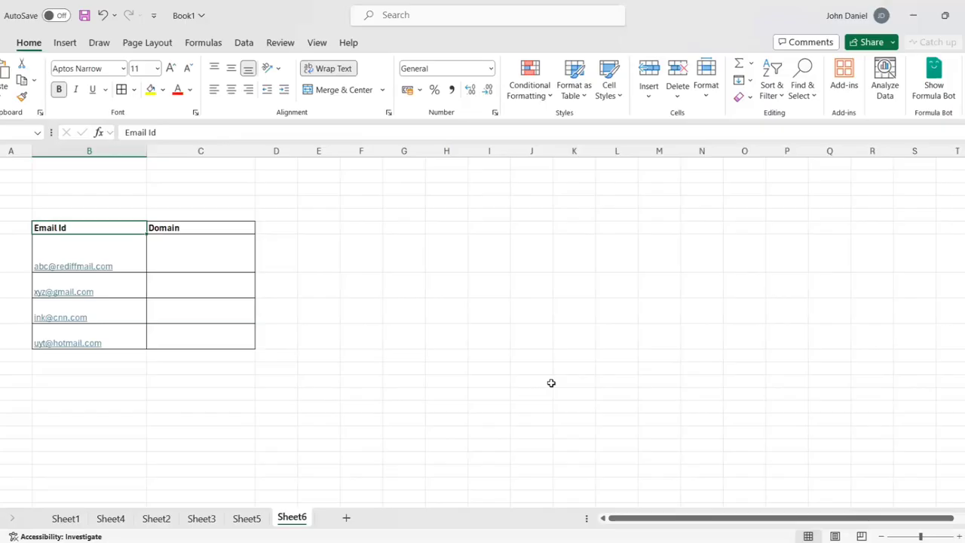
{"action": "key", "text": "alt+Tab"}
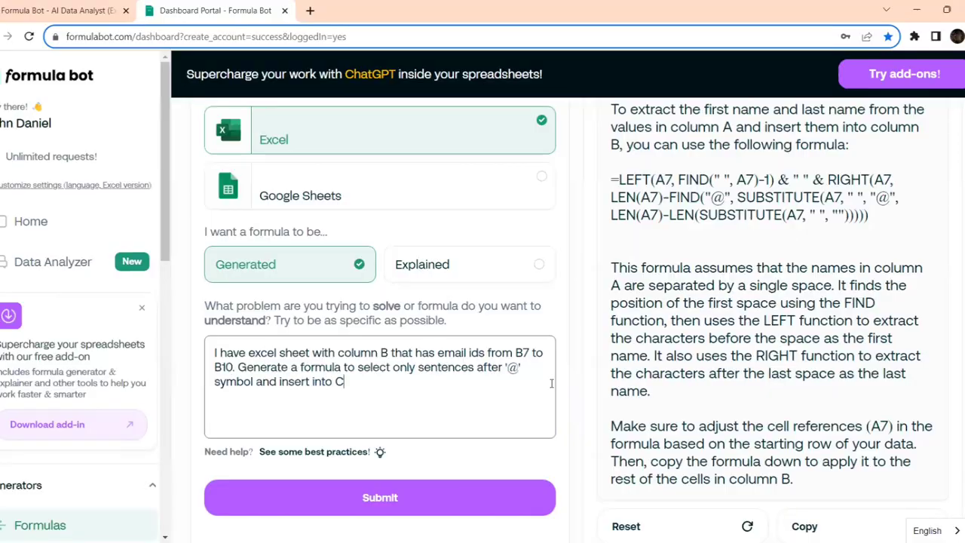
{"action": "key", "text": "BackSpace"}
{"action": "type", "text": "column C"}
- Generate the RIGHT/FIND formula and enter it in C7, filling rediffmail.com, gmail.com, cnn.com, hotmail.com
{"action": "left_click", "coordinate": [403, 500]}
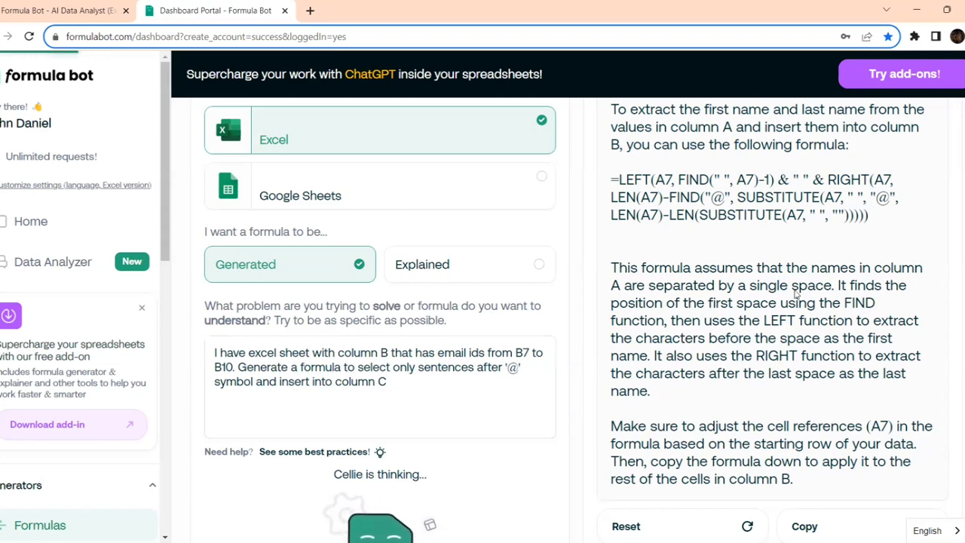
{"action": "scroll", "coordinate": [788, 291], "scroll_direction": "up", "scroll_amount": 2}
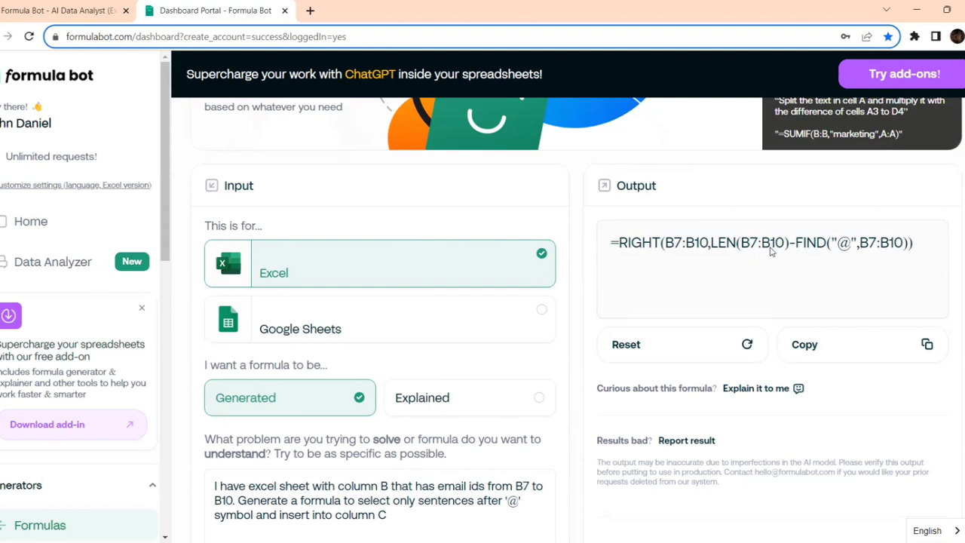
{"action": "left_click_drag", "start_coordinate": [920, 243], "coordinate": [614, 255]}
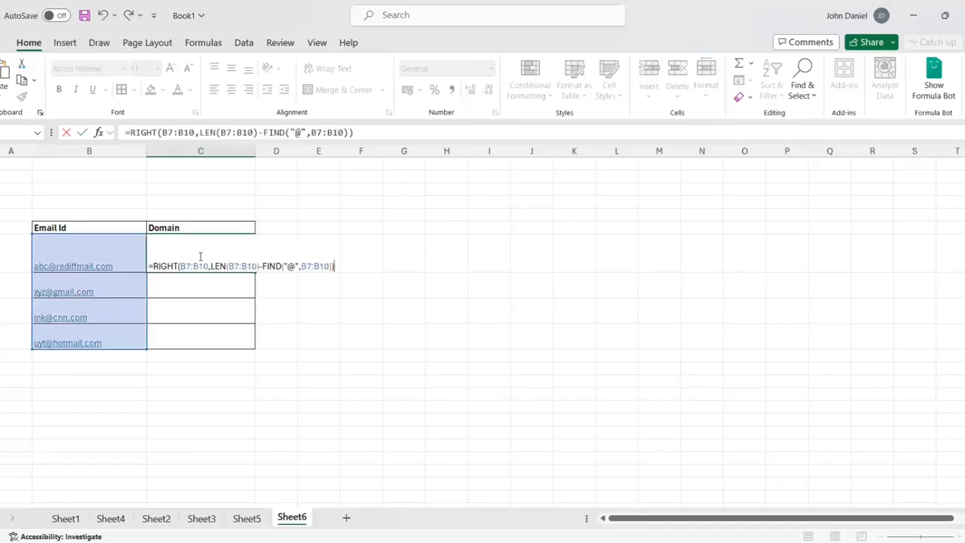
{"action": "key", "text": "Return"}
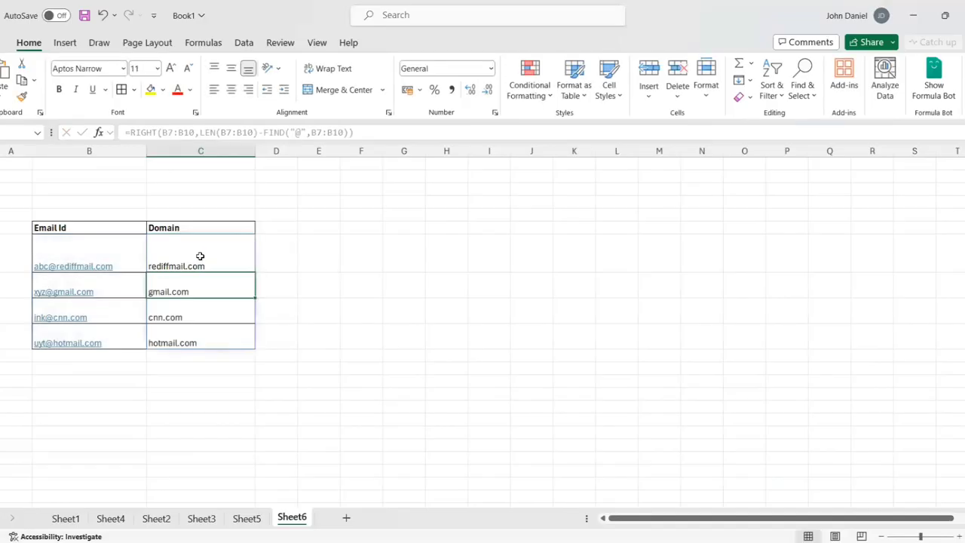
{"action": "left_click", "coordinate": [235, 252]}
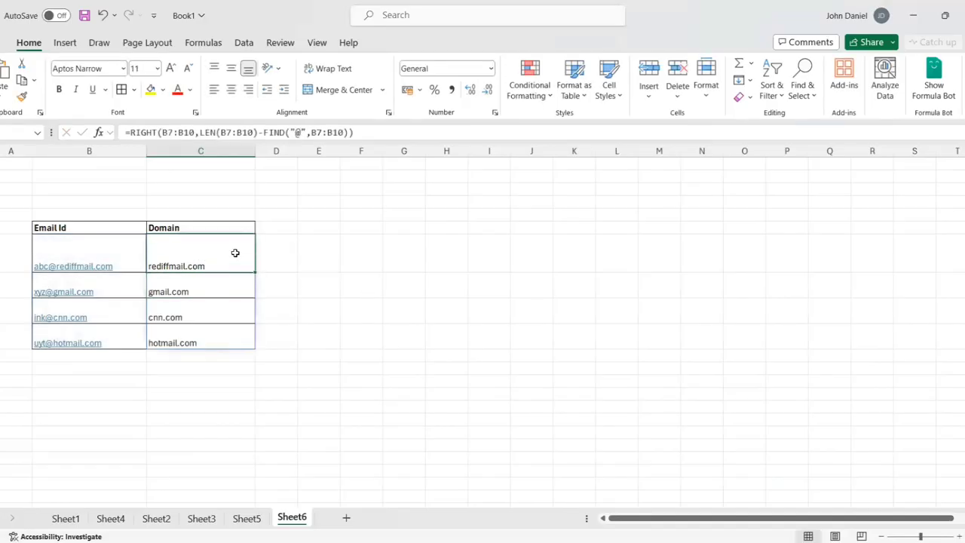
- Check the domains in C8:C10 and add a fifth, yahoo.com email address in B11
{"action": "left_click", "coordinate": [213, 293]}
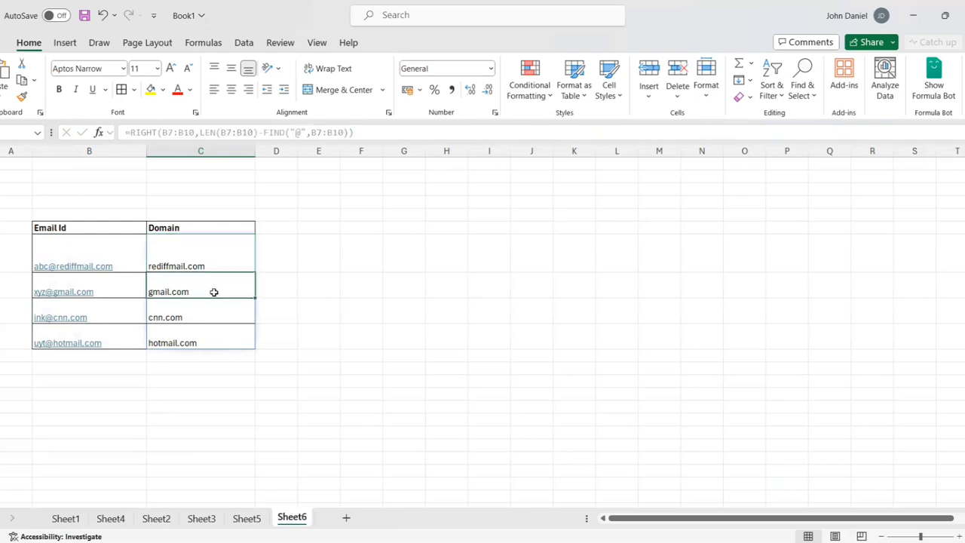
{"action": "left_click", "coordinate": [209, 312]}
{"action": "left_click", "coordinate": [200, 340]}
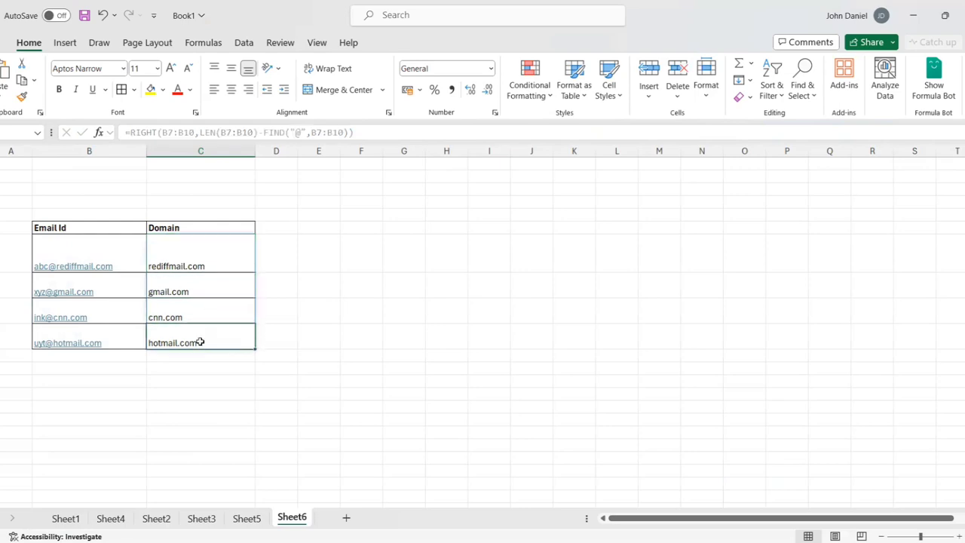
{"action": "left_click", "coordinate": [119, 357]}
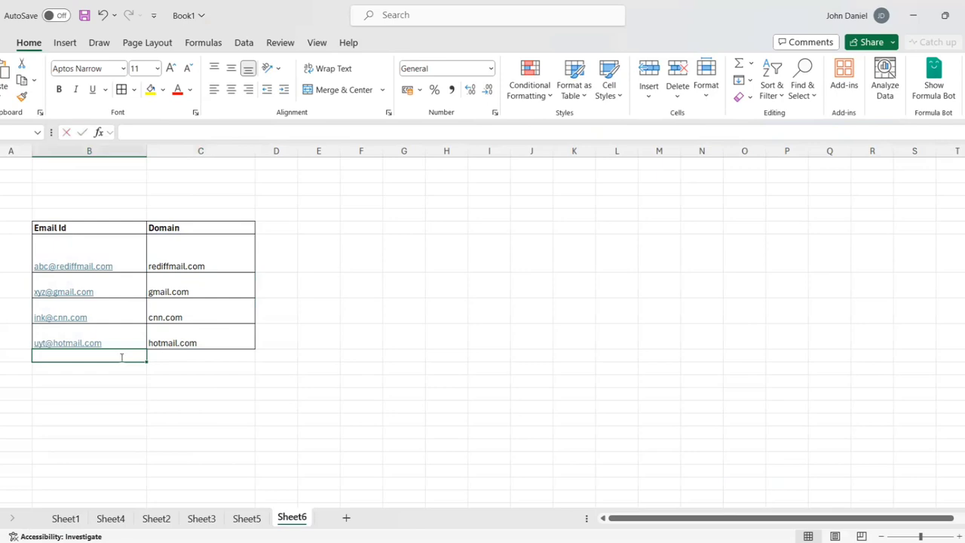
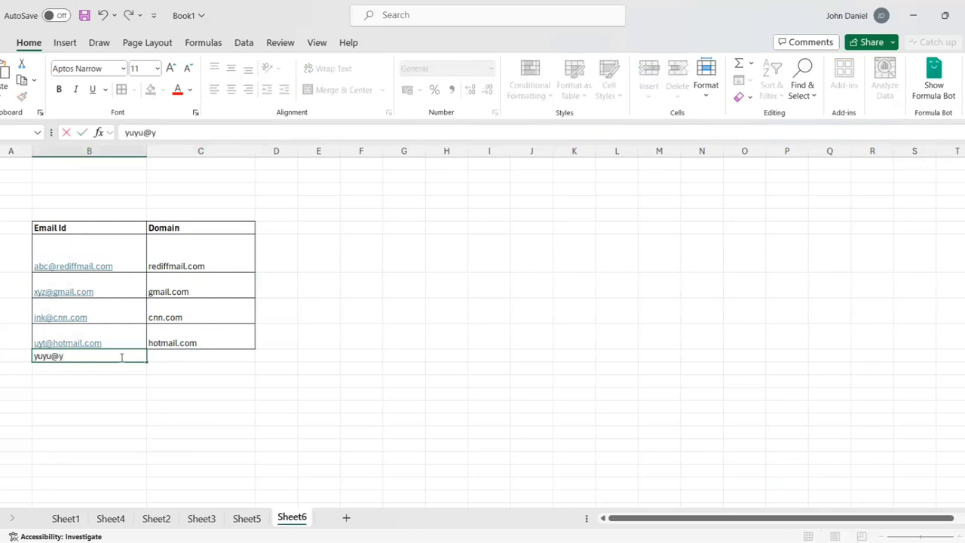
{"action": "key", "text": "Tab"}
- Try extending the domain formula from C10 down to the new row 11
{"action": "left_click", "coordinate": [164, 342]}
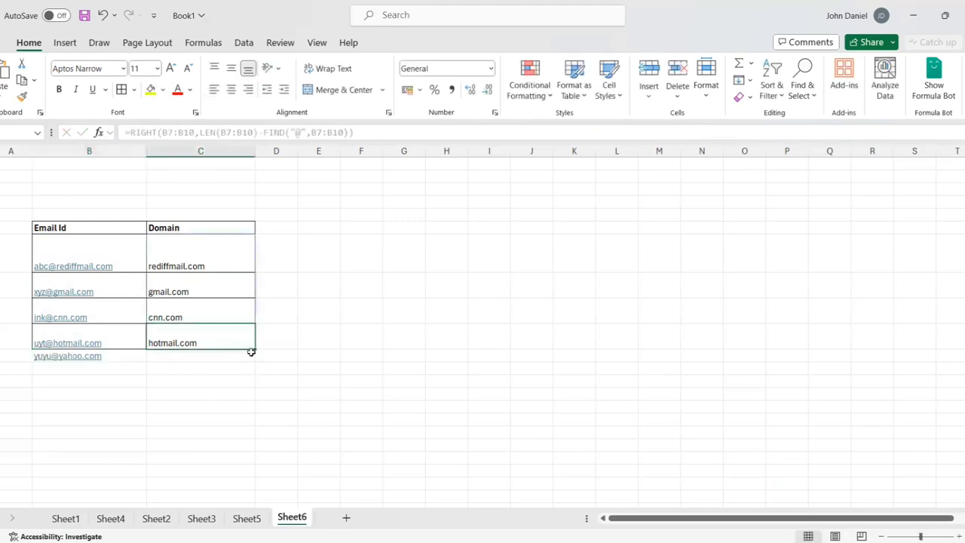
{"action": "left_click_drag", "start_coordinate": [254, 352], "coordinate": [254, 358]}
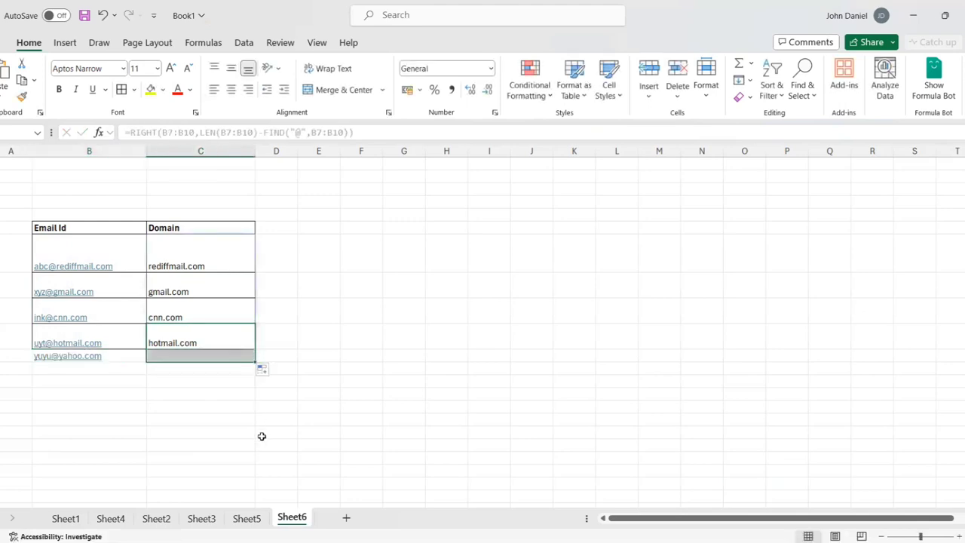
{"action": "left_click", "coordinate": [126, 360]}
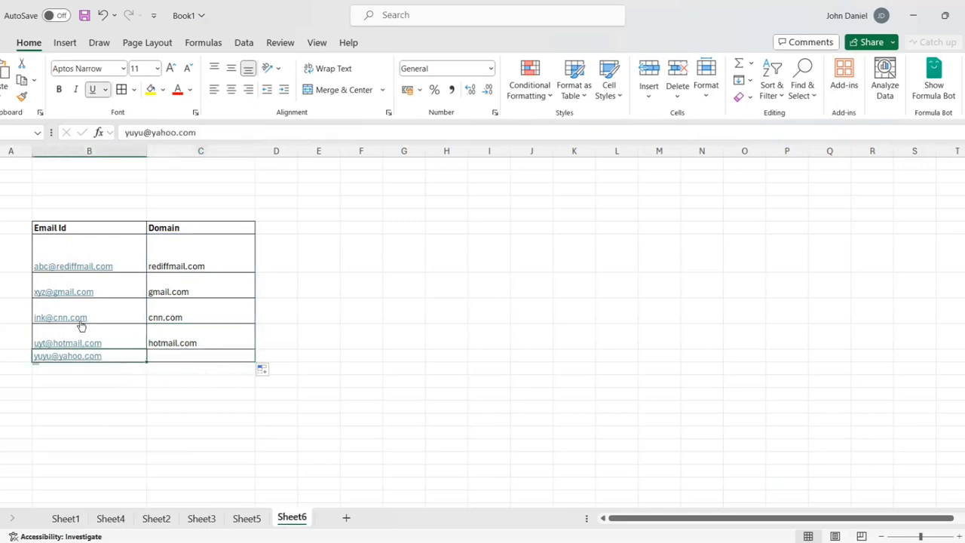
{"action": "left_click", "coordinate": [55, 227]}
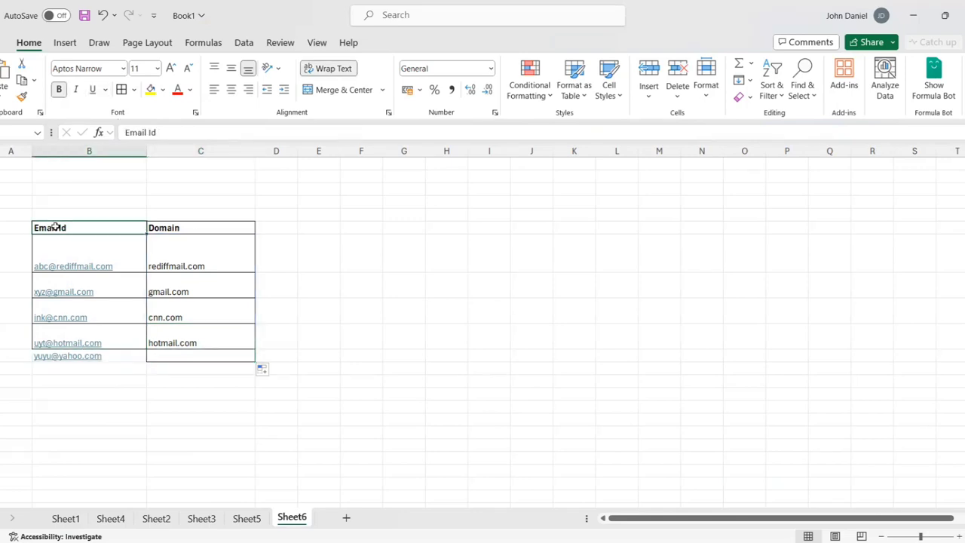
{"action": "key", "text": "shift+Down"}
{"action": "key", "text": "shift+Down"}
{"action": "key", "text": "shift+Down"}
{"action": "key", "text": "shift+Down"}
{"action": "key", "text": "shift+Down"}
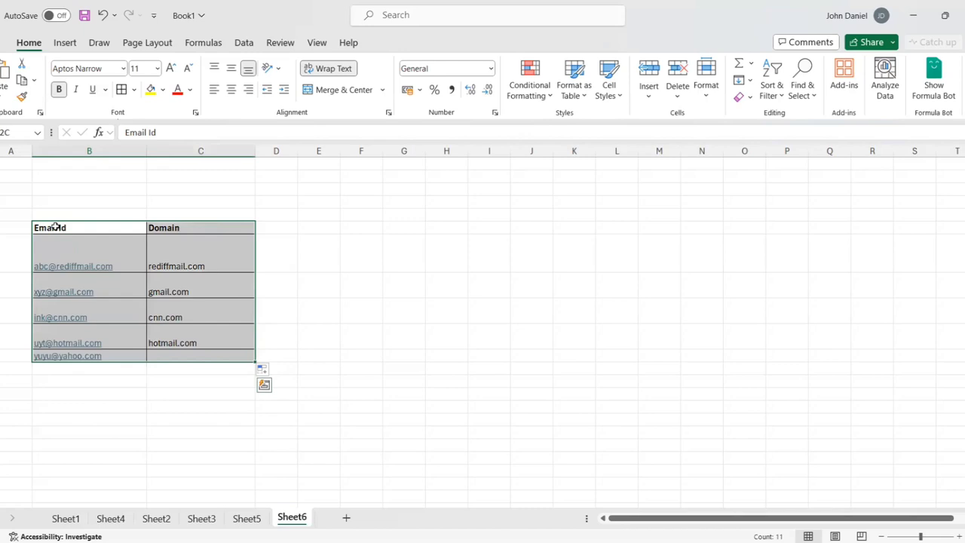
{"action": "left_click", "coordinate": [89, 375]}
{"action": "left_click", "coordinate": [100, 358]}
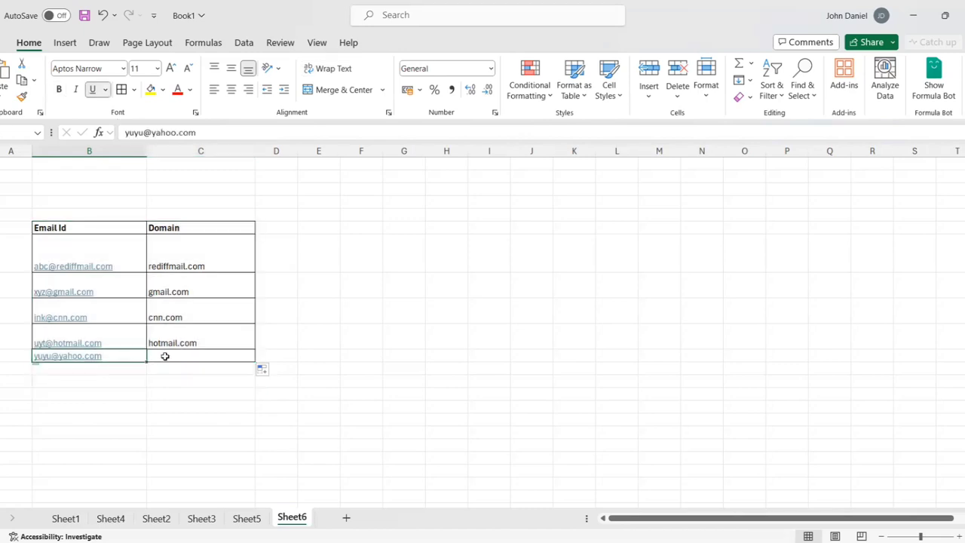
{"action": "left_click", "coordinate": [200, 338]}
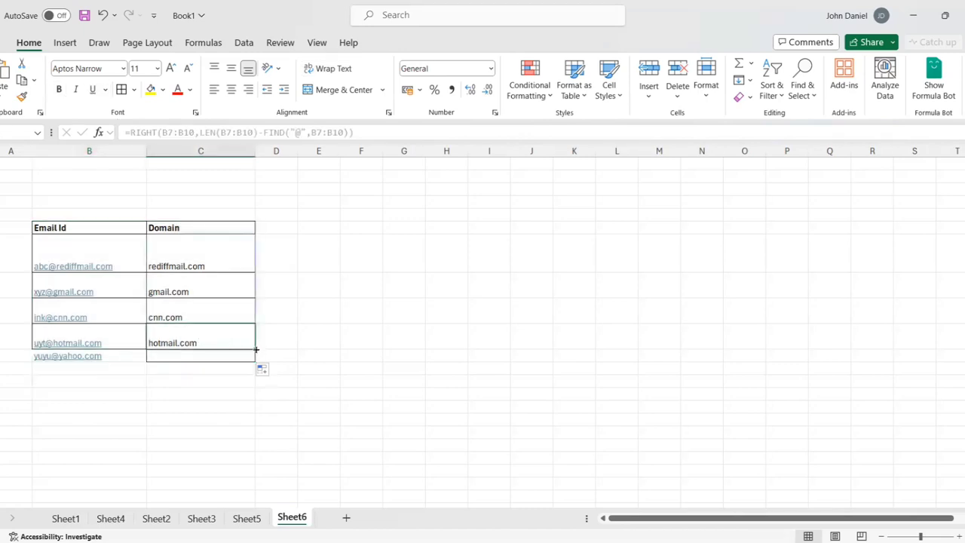
{"action": "left_click_drag", "start_coordinate": [256, 352], "coordinate": [257, 360]}
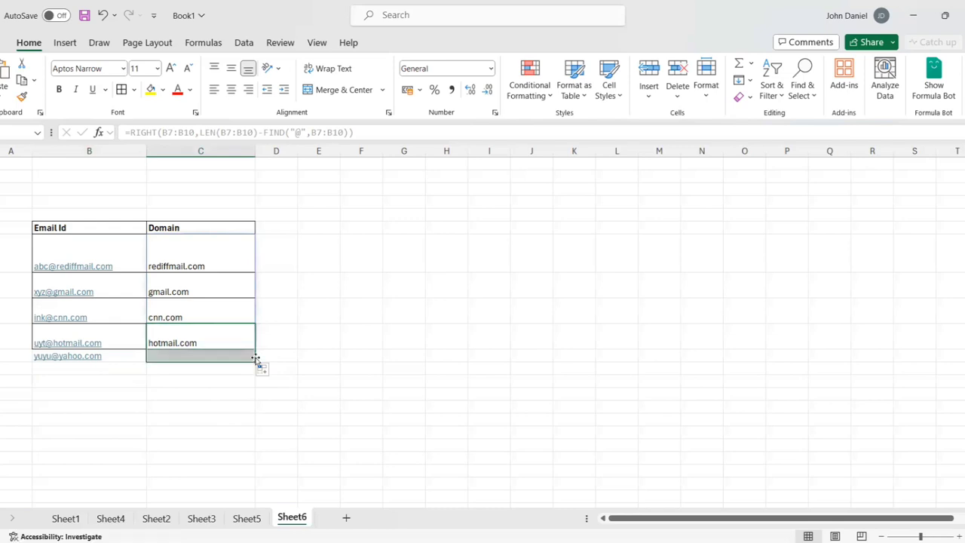
{"action": "left_click", "coordinate": [233, 395]}
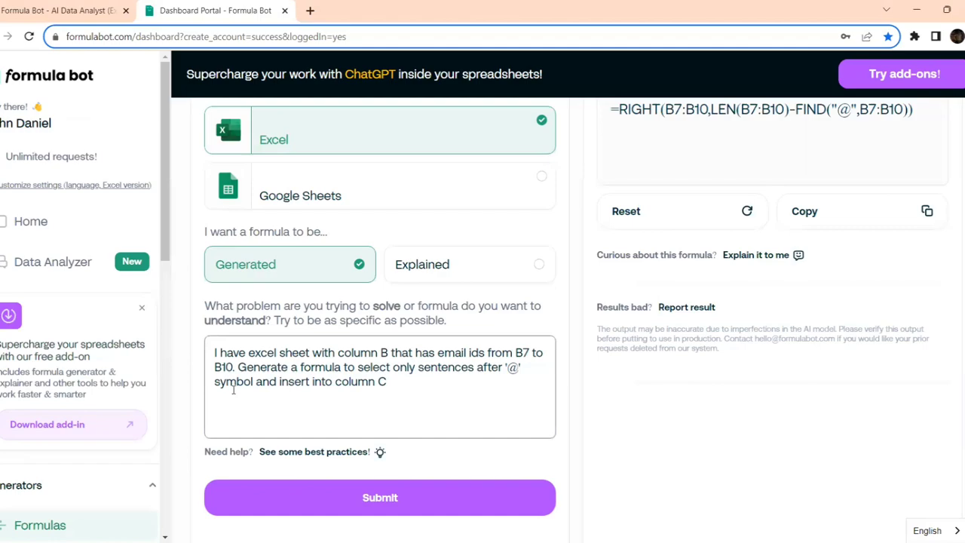
- Change the prompt range to B7 to B11, regenerate, and select the new B7:B11 formula
{"action": "key", "text": "BackSpace"}
{"action": "key", "text": "BackSpace"}
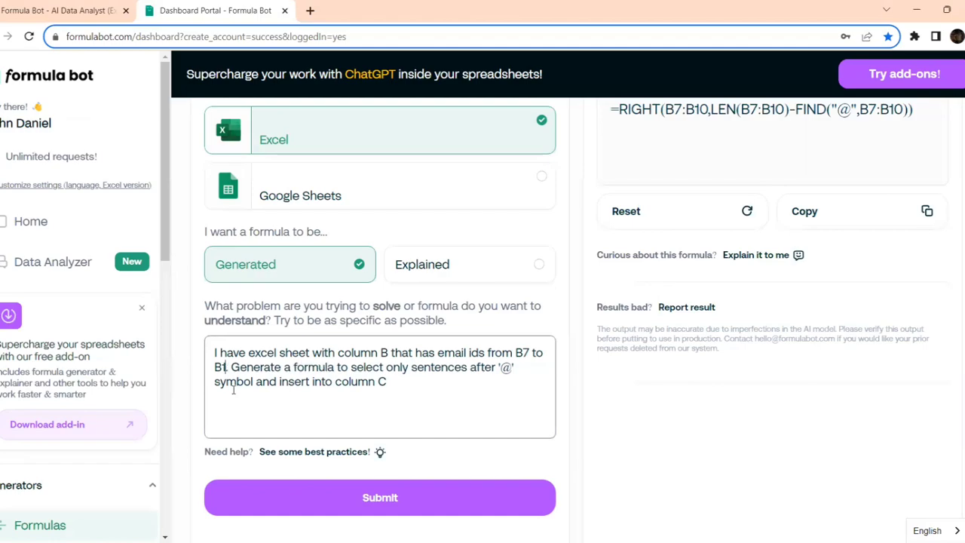
{"action": "type", "text": "11."}
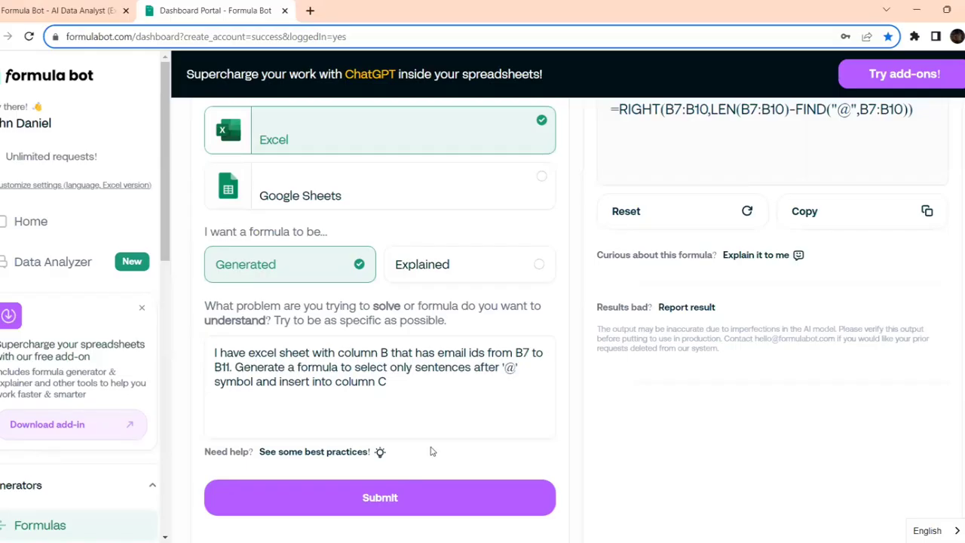
{"action": "scroll", "coordinate": [431, 450], "scroll_direction": "up", "scroll_amount": 3}
{"action": "scroll", "coordinate": [431, 450], "scroll_direction": "down", "scroll_amount": 3}
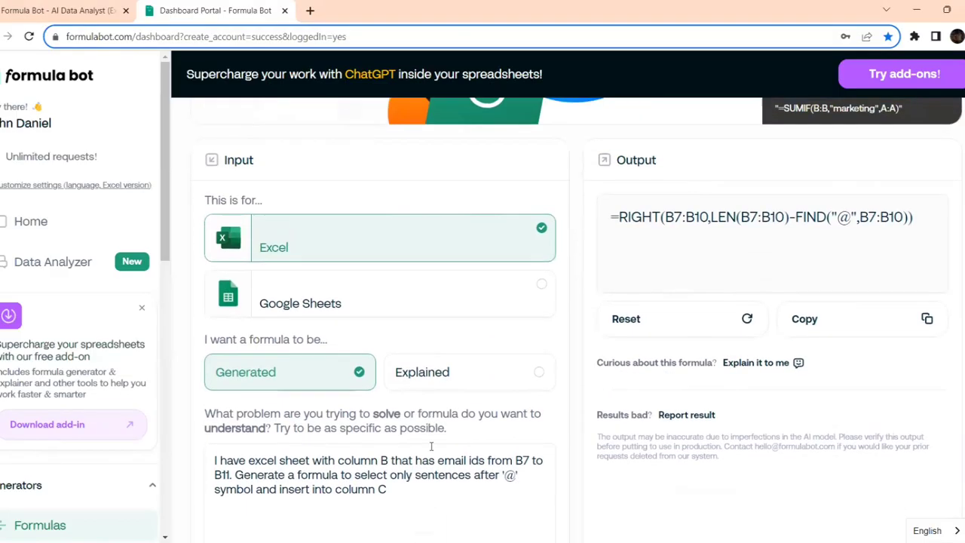
{"action": "left_click", "coordinate": [424, 446]}
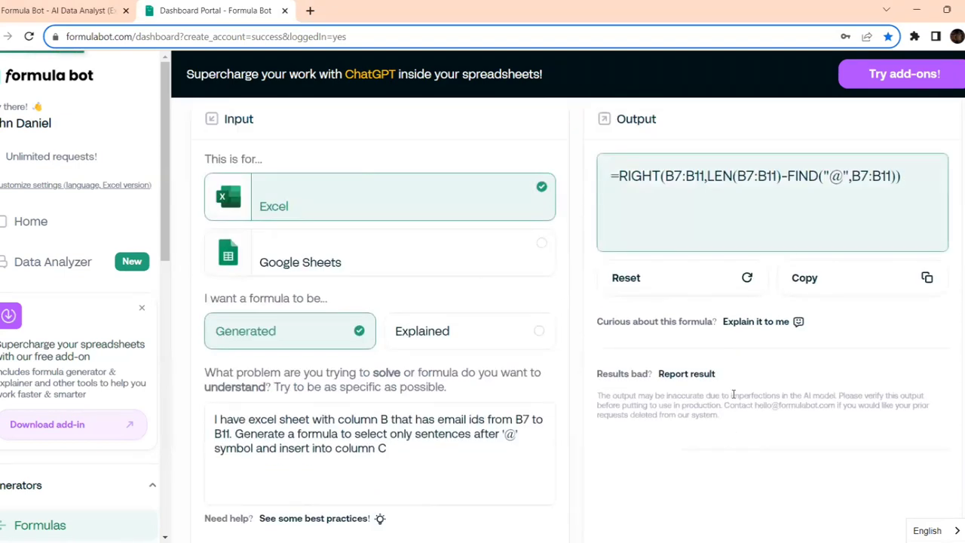
{"action": "left_click_drag", "start_coordinate": [883, 179], "coordinate": [612, 190]}
{"action": "key", "text": "ctrl+c"}
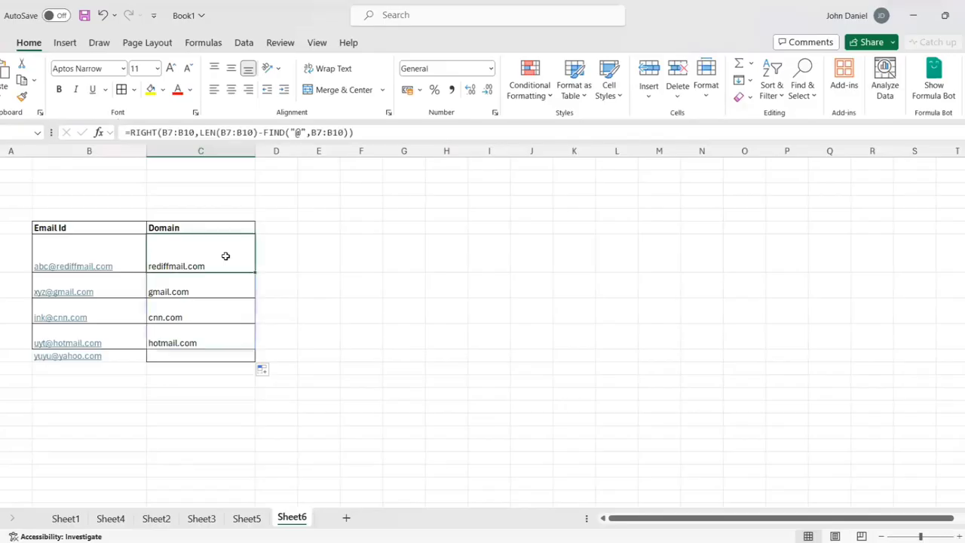
{"action": "key", "text": "shift+Down"}
{"action": "key", "text": "shift+Down"}
{"action": "key", "text": "shift+Down"}
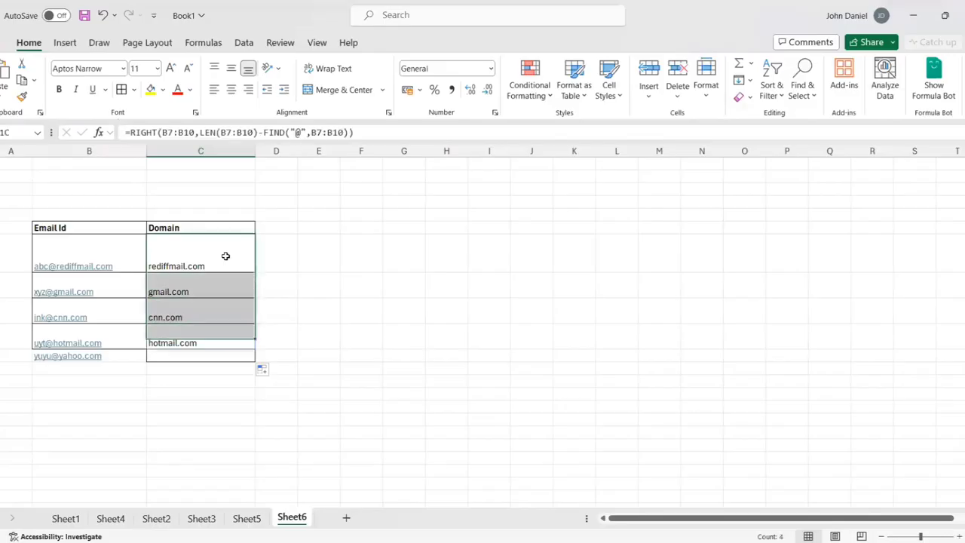
- Replace C7:C10 with the new formula in C7 so all five domains, including yahoo.com, spill
{"action": "key", "text": "Delete"}
{"action": "left_click", "coordinate": [225, 257]}
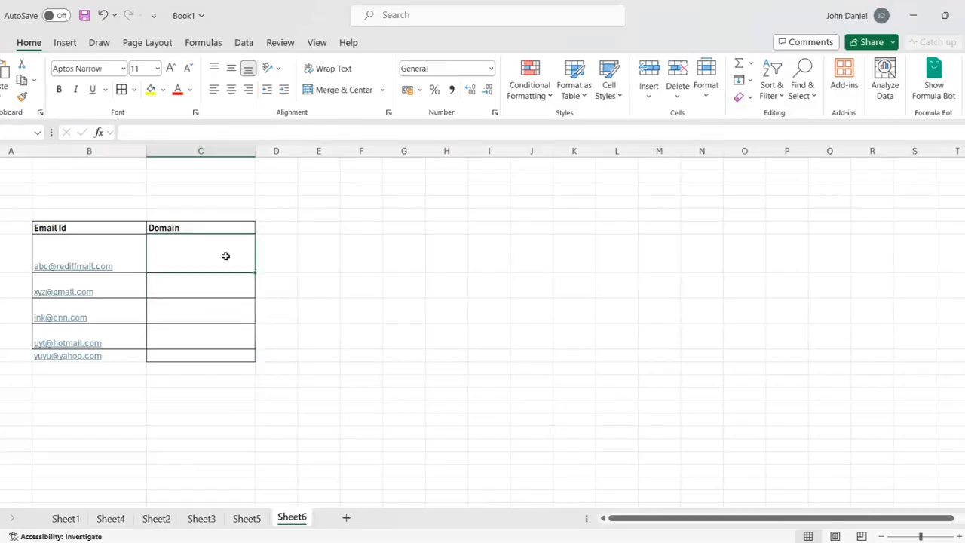
{"action": "double_click", "coordinate": [225, 256]}
{"action": "key", "text": "ctrl+v"}
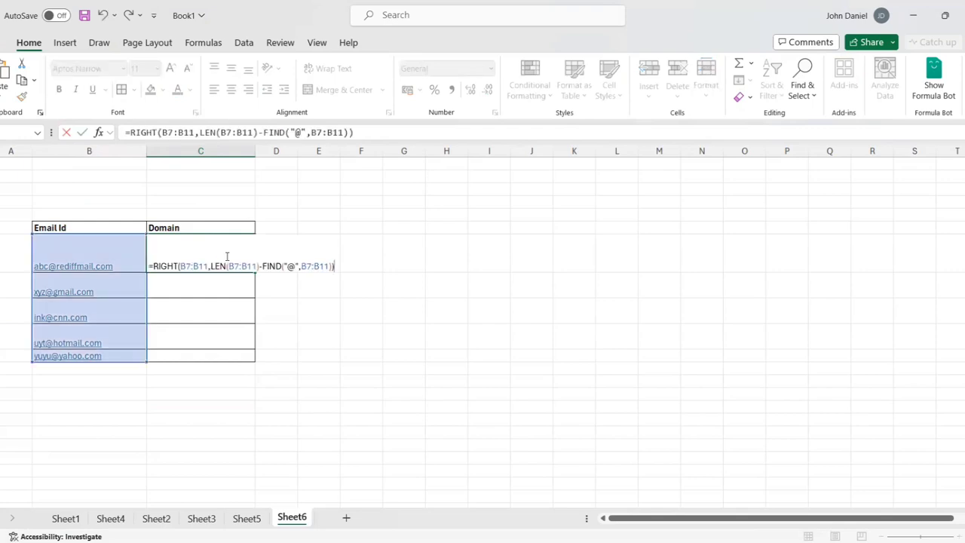
{"action": "key", "text": "Return"}
{"action": "left_click", "coordinate": [255, 473]}
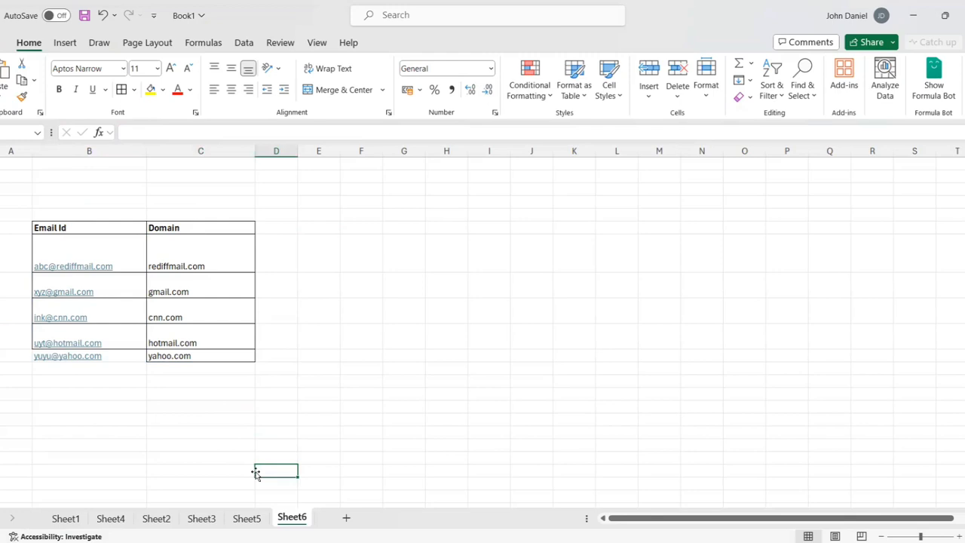
- Select the C7 formula text in the formula bar for copying
{"action": "double_click", "coordinate": [215, 264]}
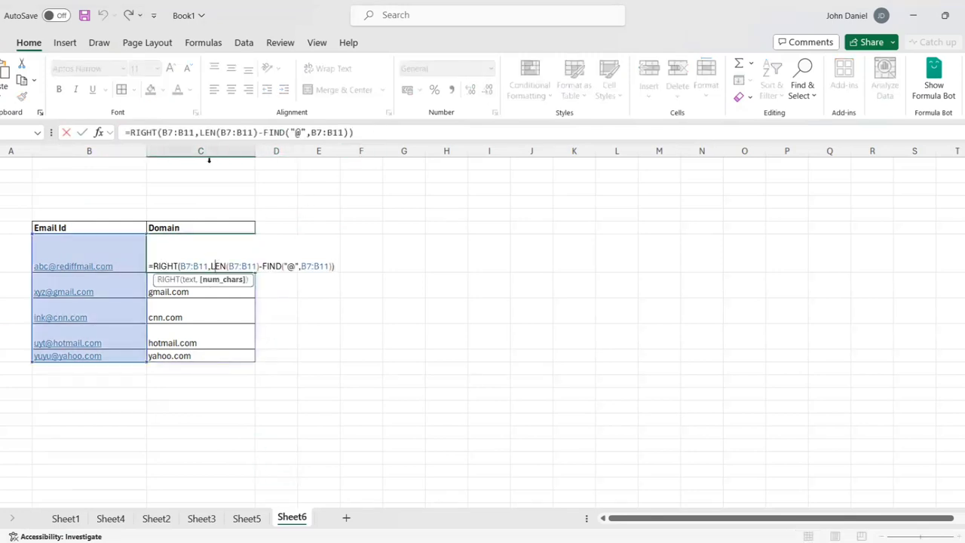
{"action": "triple_click", "coordinate": [370, 132]}
{"action": "key", "text": "ctrl+c"}
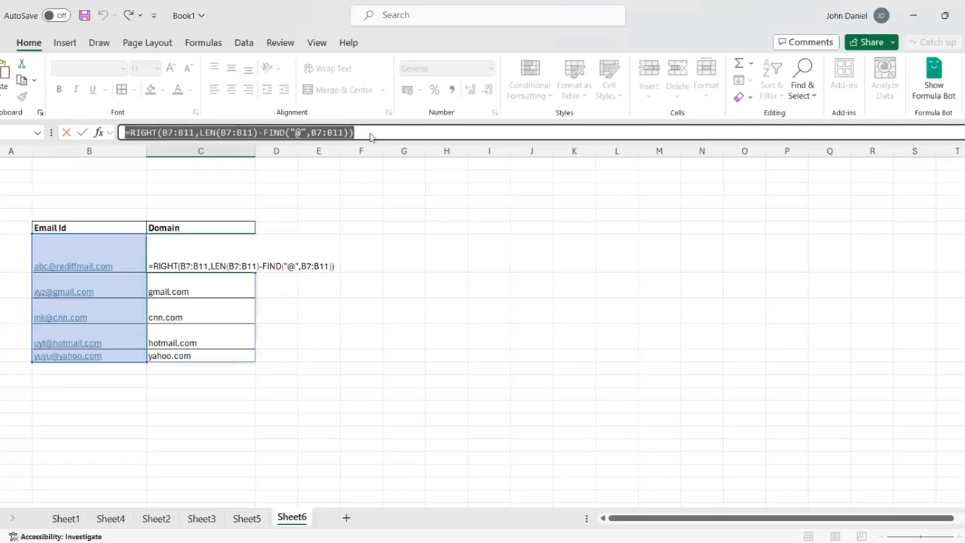
{"action": "key", "text": "alt+Tab"}
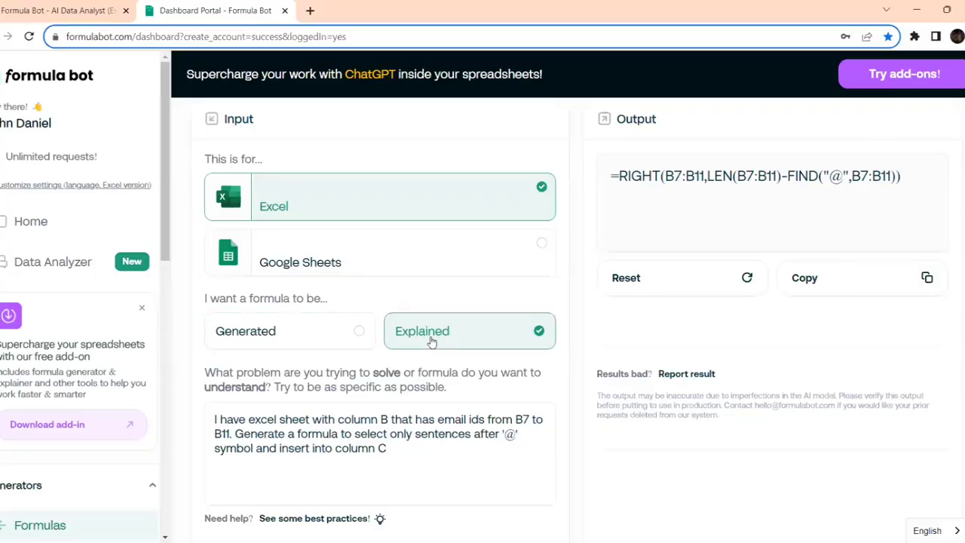
- Replace the problem text with the RIGHT/LEN/FIND formula and submit it for explanation
{"action": "scroll", "coordinate": [478, 339], "scroll_direction": "down", "scroll_amount": 2}
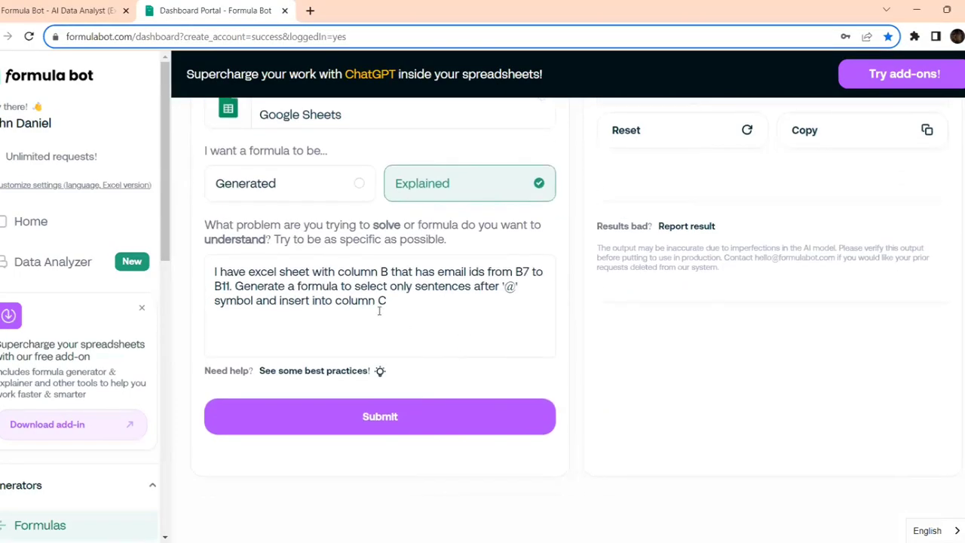
{"action": "left_click_drag", "start_coordinate": [413, 303], "coordinate": [196, 272]}
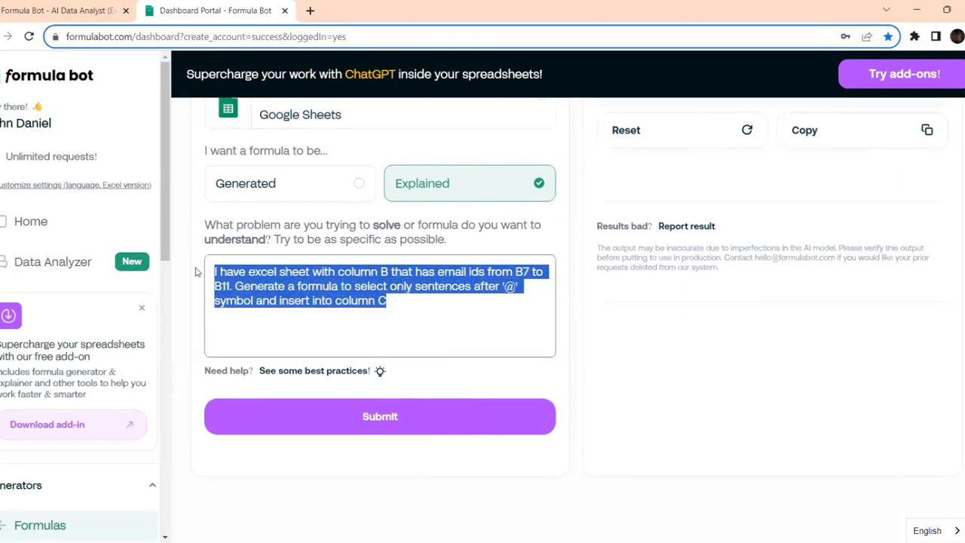
{"action": "key", "text": "BackSpace"}
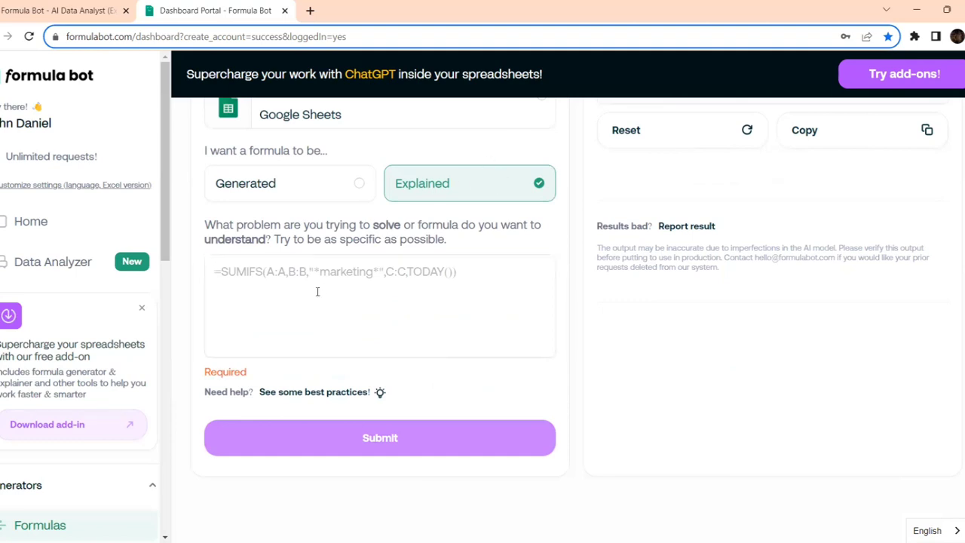
{"action": "left_click", "coordinate": [320, 283]}
{"action": "key", "text": "ctrl+v"}
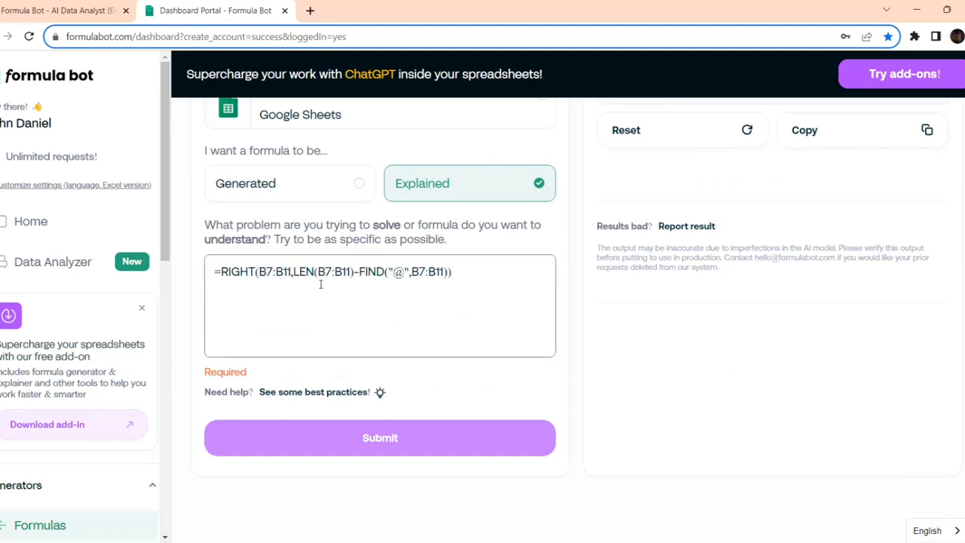
{"action": "left_click", "coordinate": [344, 415]}
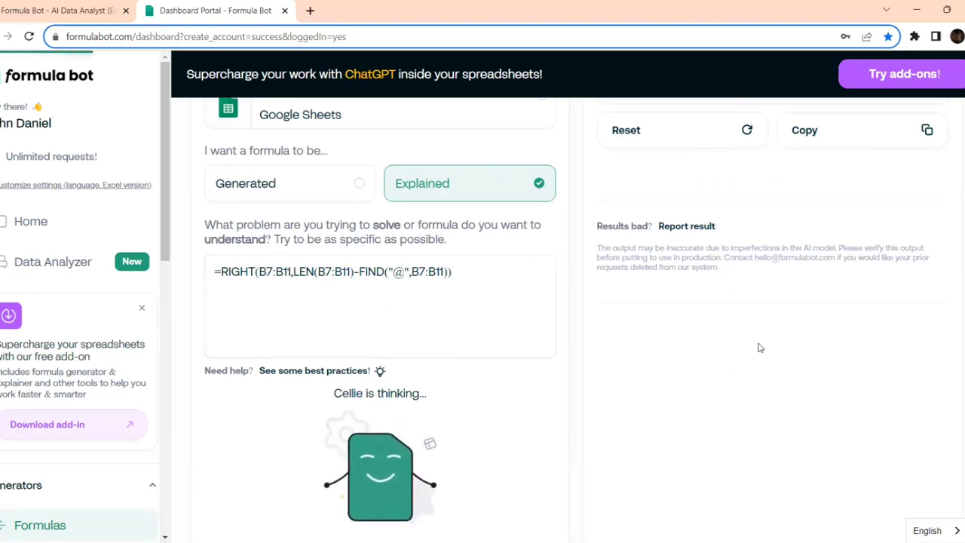
- Read through the step-by-step explanation of how the formula extracts text after '@'
{"action": "scroll", "coordinate": [760, 347], "scroll_direction": "up", "scroll_amount": 2}
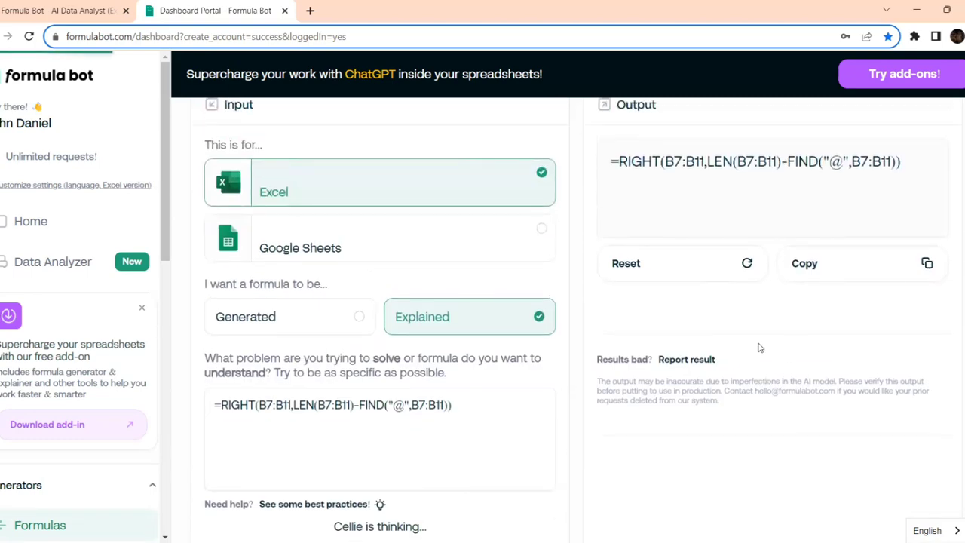
{"action": "scroll", "coordinate": [760, 348], "scroll_direction": "up", "scroll_amount": 1}
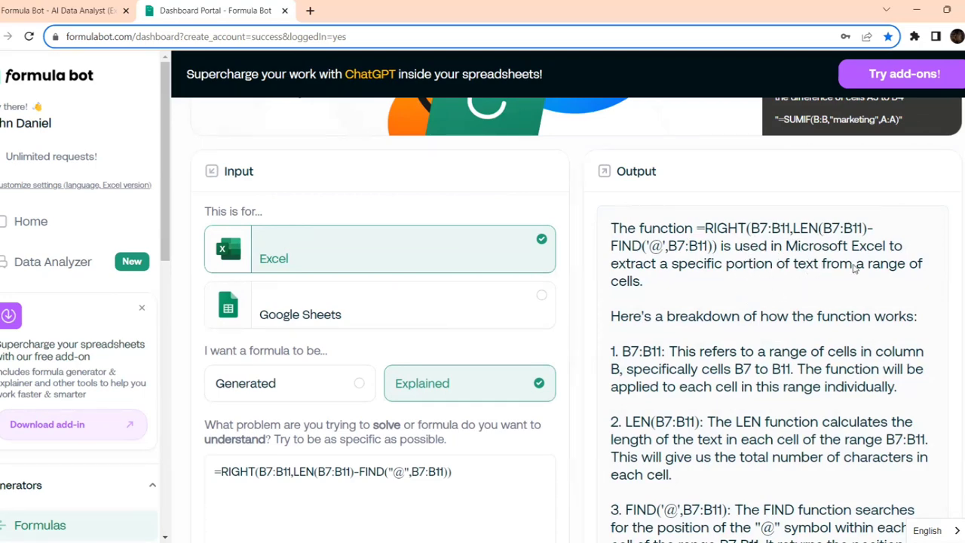
{"action": "scroll", "coordinate": [852, 269], "scroll_direction": "down", "scroll_amount": 2}
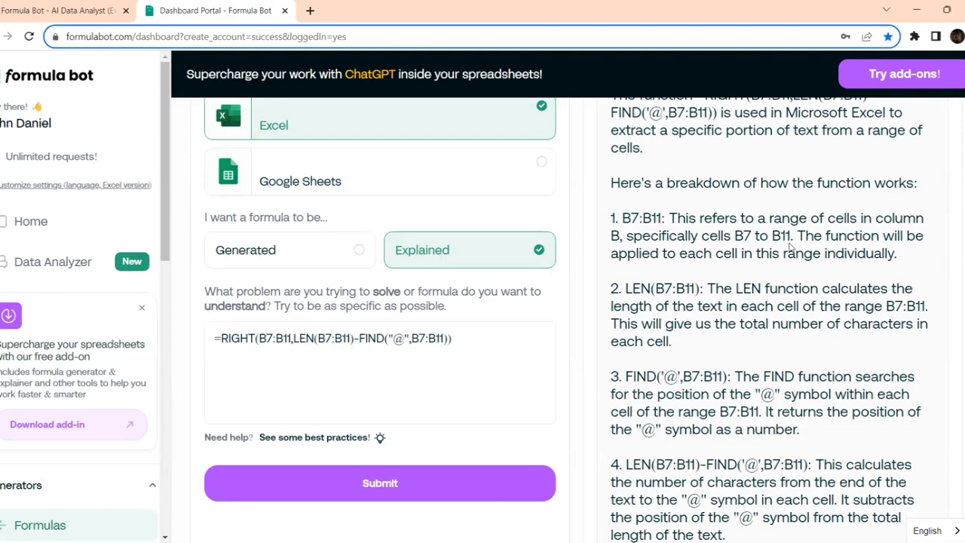
{"action": "scroll", "coordinate": [790, 249], "scroll_direction": "down", "scroll_amount": 5}
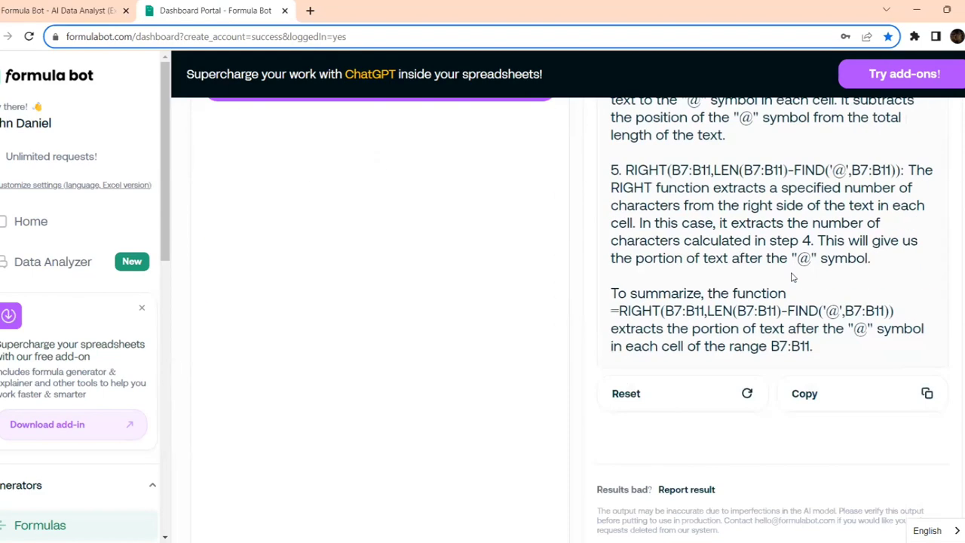
{"action": "scroll", "coordinate": [791, 278], "scroll_direction": "up", "scroll_amount": 3}
{"action": "scroll", "coordinate": [792, 277], "scroll_direction": "up", "scroll_amount": 6}
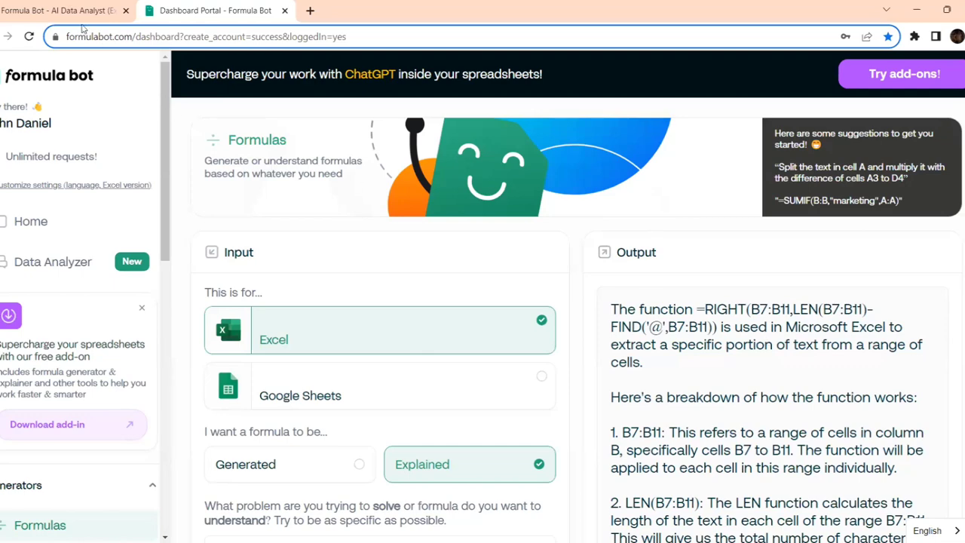
{"action": "left_click", "coordinate": [83, 14]}
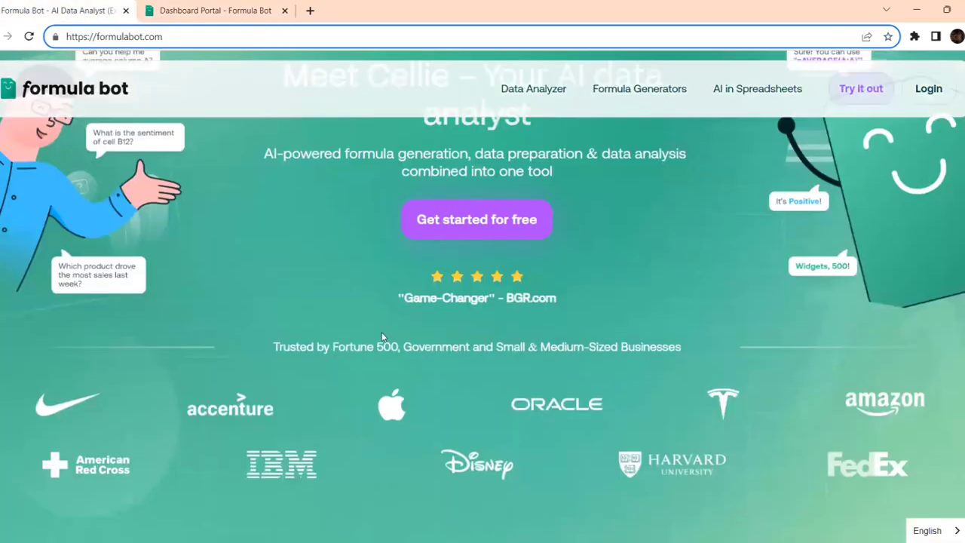
{"action": "scroll", "coordinate": [264, 132], "scroll_direction": "down", "scroll_amount": 3}
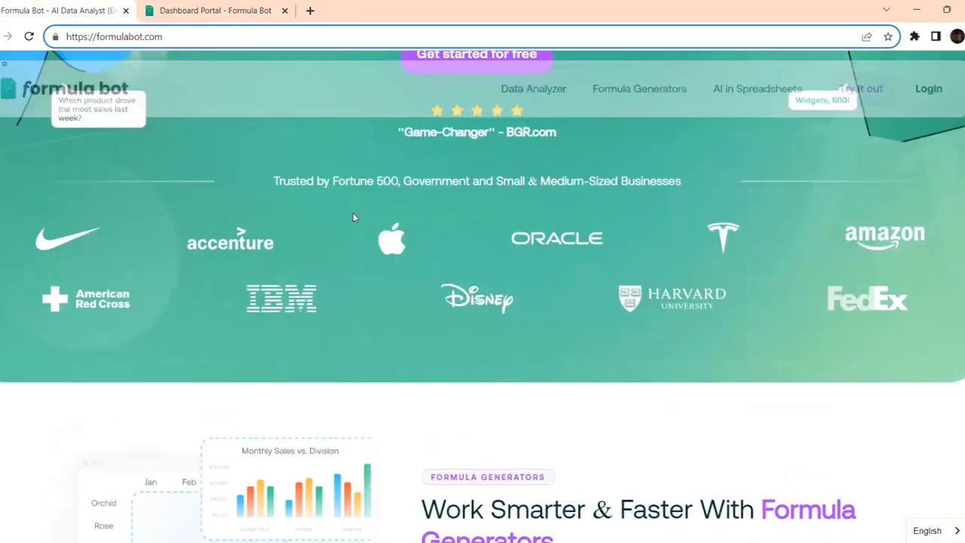
{"action": "scroll", "coordinate": [219, 250], "scroll_direction": "up", "scroll_amount": 3}
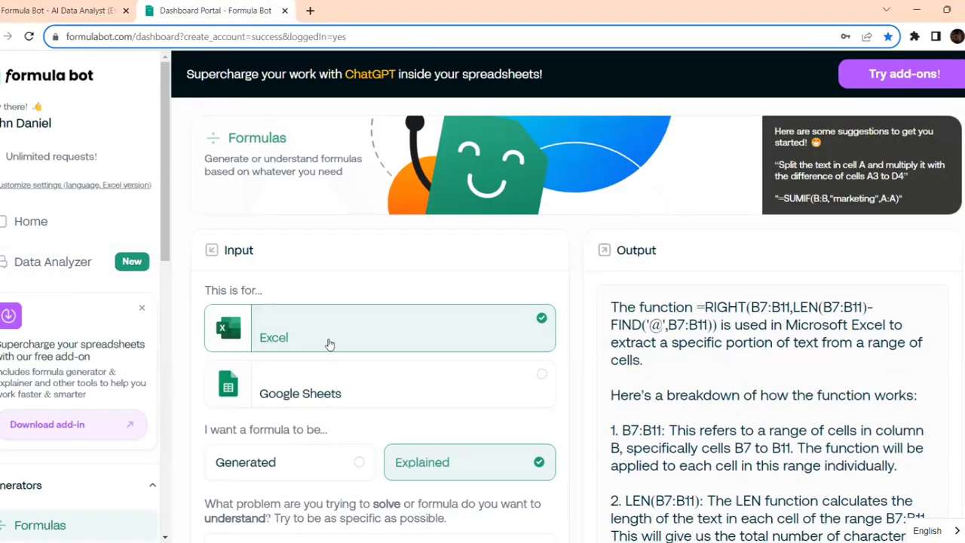
{"action": "scroll", "coordinate": [327, 340], "scroll_direction": "down", "scroll_amount": 3}
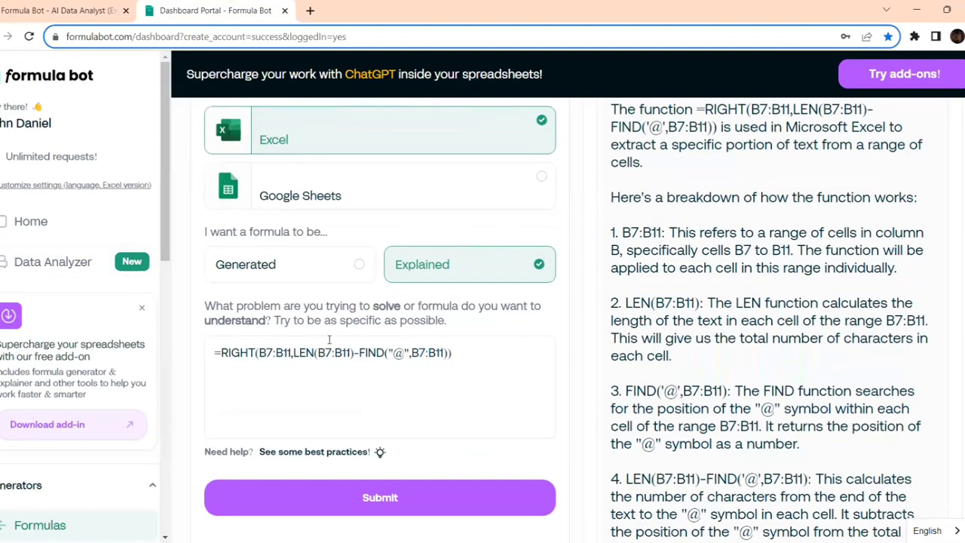